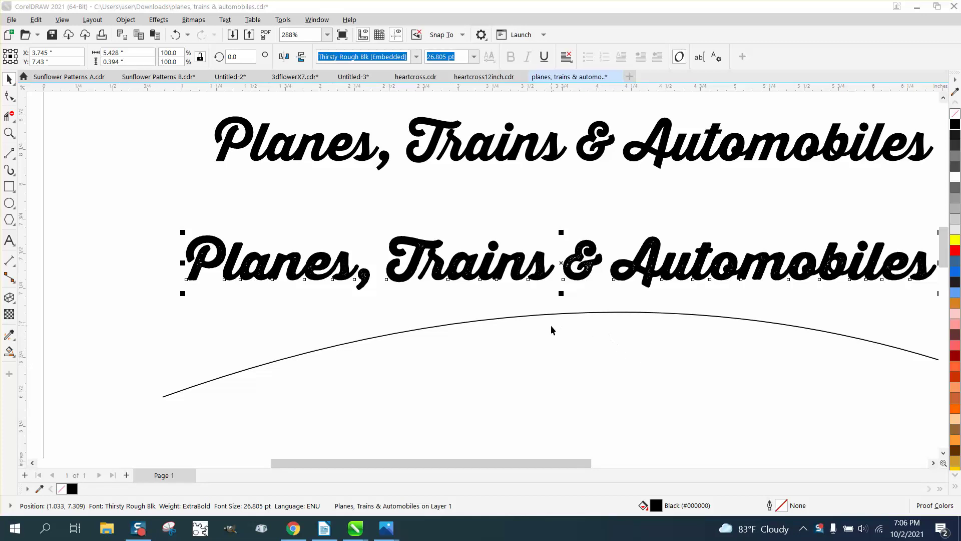
Step: Zoom in on 'Trains' and compare the fonts of the rough lower line and smooth upper line
{"action": "left_click_drag", "start_coordinate": [577, 465], "coordinate": [622, 464]}
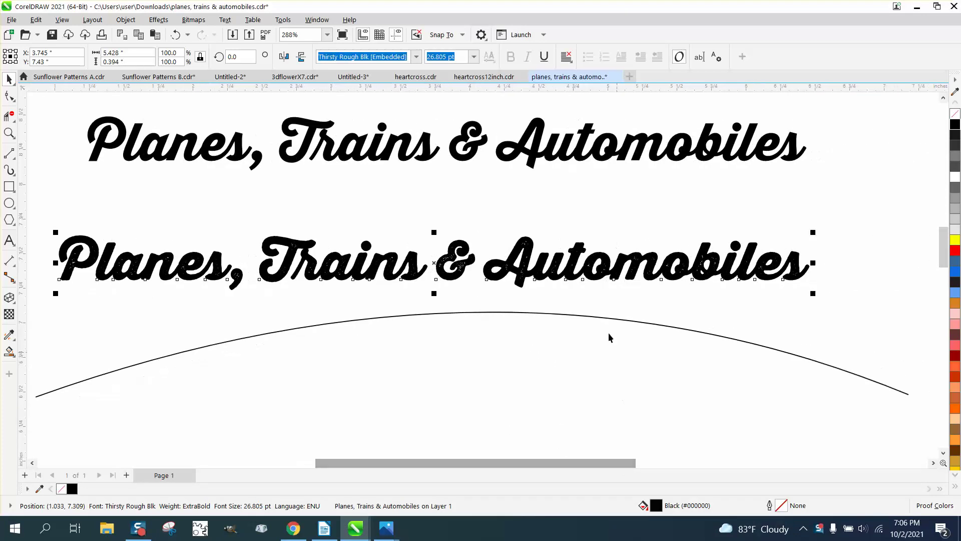
{"action": "left_click", "coordinate": [9, 132]}
{"action": "left_click_drag", "start_coordinate": [283, 230], "coordinate": [375, 303]}
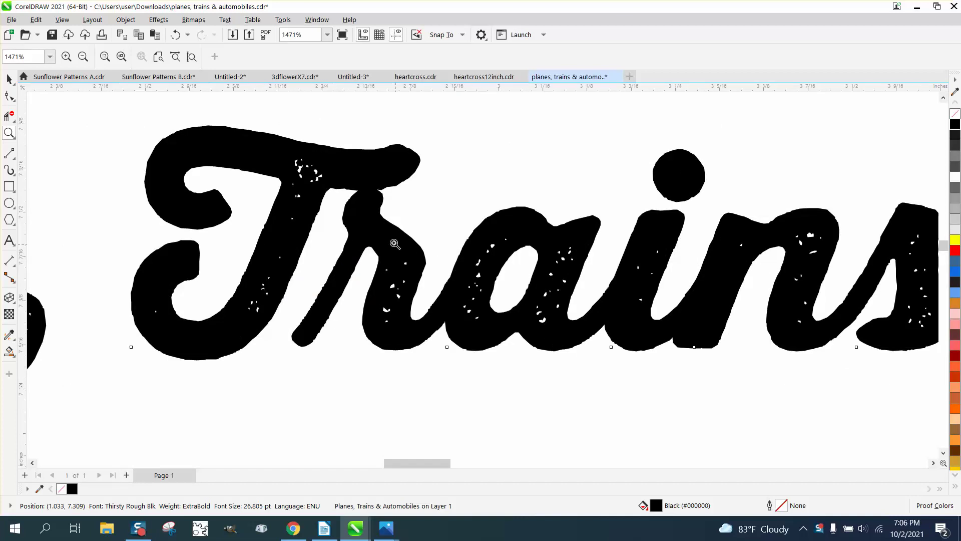
{"action": "scroll", "coordinate": [385, 234], "scroll_direction": "down", "scroll_amount": 1}
{"action": "scroll", "coordinate": [385, 233], "scroll_direction": "down", "scroll_amount": 6}
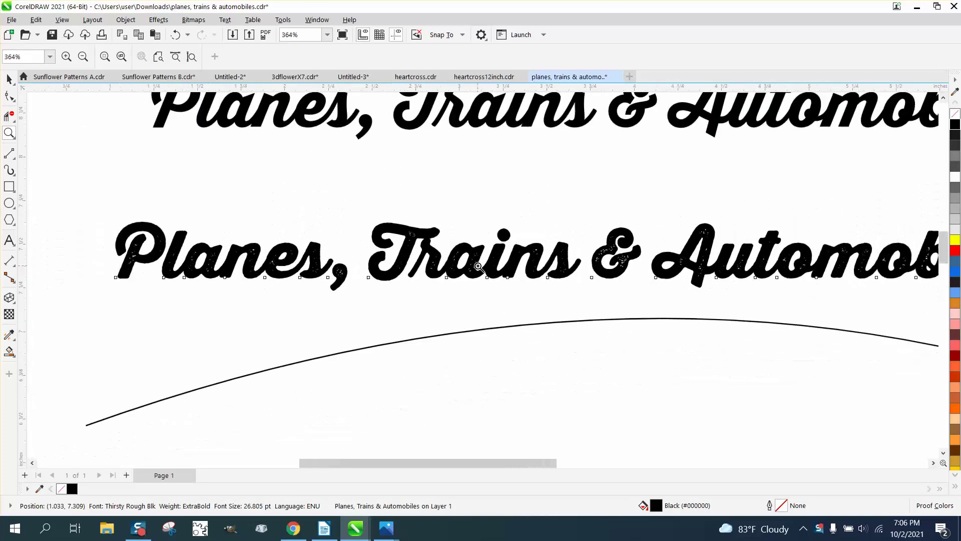
{"action": "scroll", "coordinate": [519, 192], "scroll_direction": "up", "scroll_amount": 6}
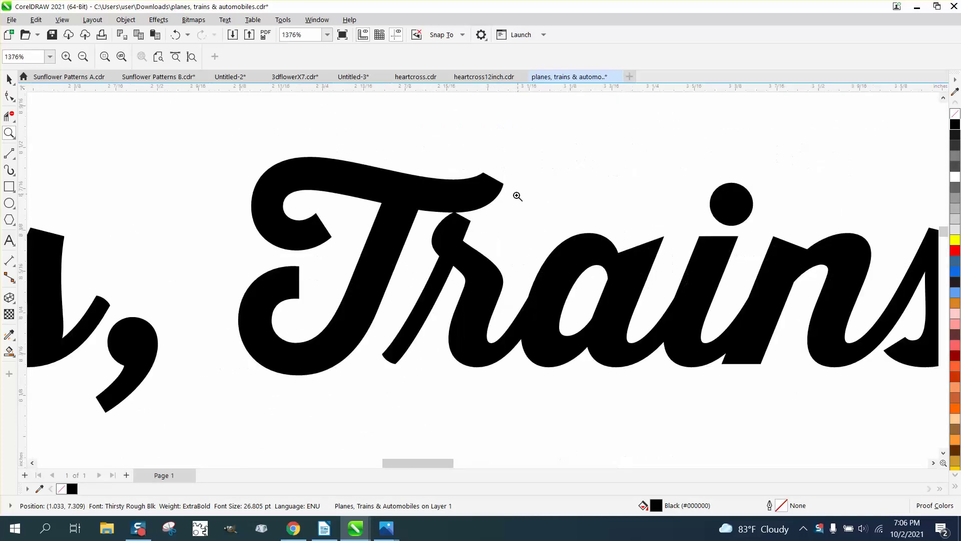
{"action": "scroll", "coordinate": [462, 201], "scroll_direction": "down", "scroll_amount": 4}
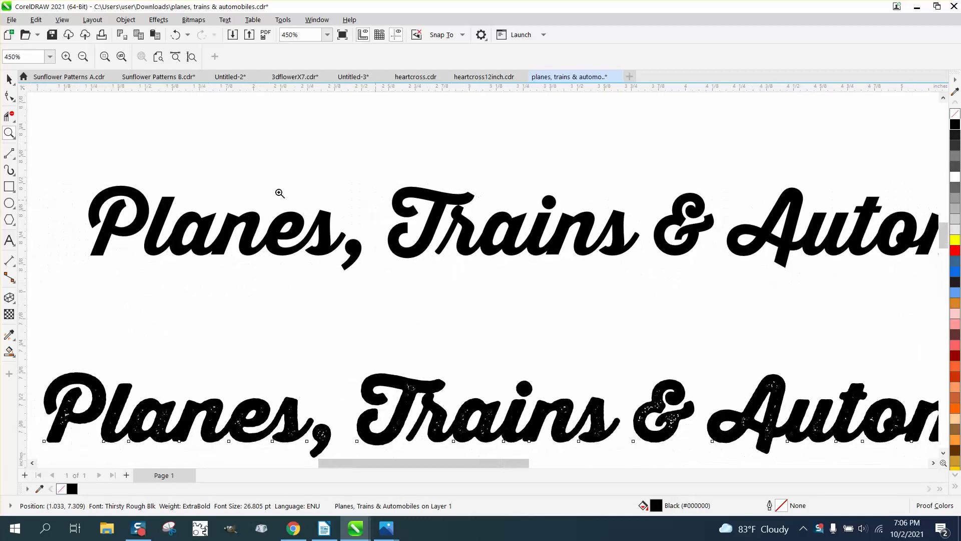
{"action": "left_click", "coordinate": [9, 79]}
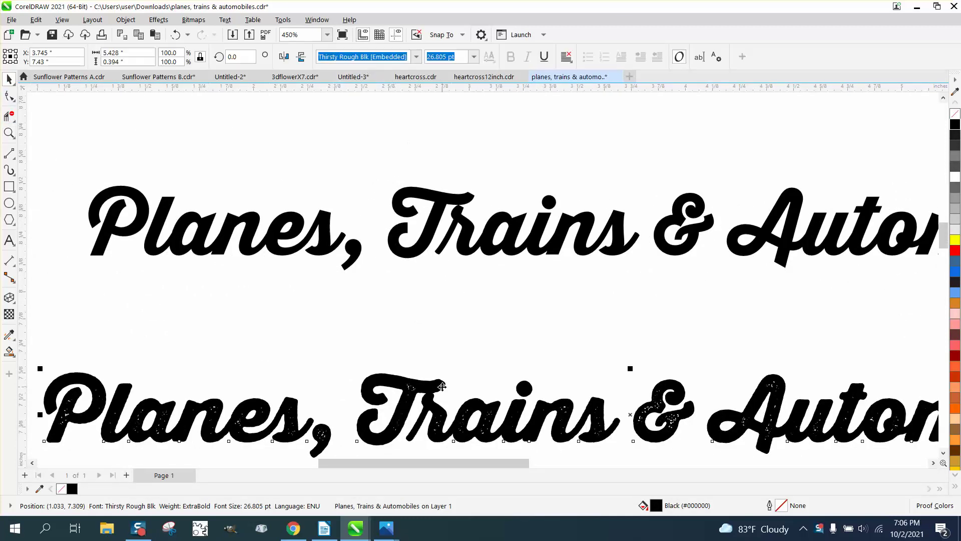
{"action": "left_click", "coordinate": [439, 198]}
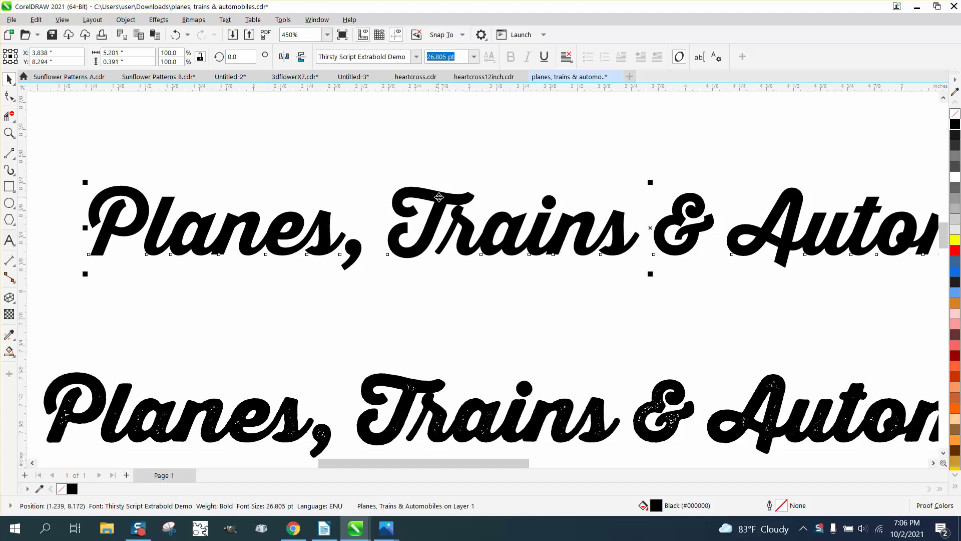
Step: Drag the Thirsty Rough Blk line up and right, just beneath the script line
{"action": "left_click", "coordinate": [428, 381]}
{"action": "scroll", "coordinate": [427, 381], "scroll_direction": "down", "scroll_amount": 5}
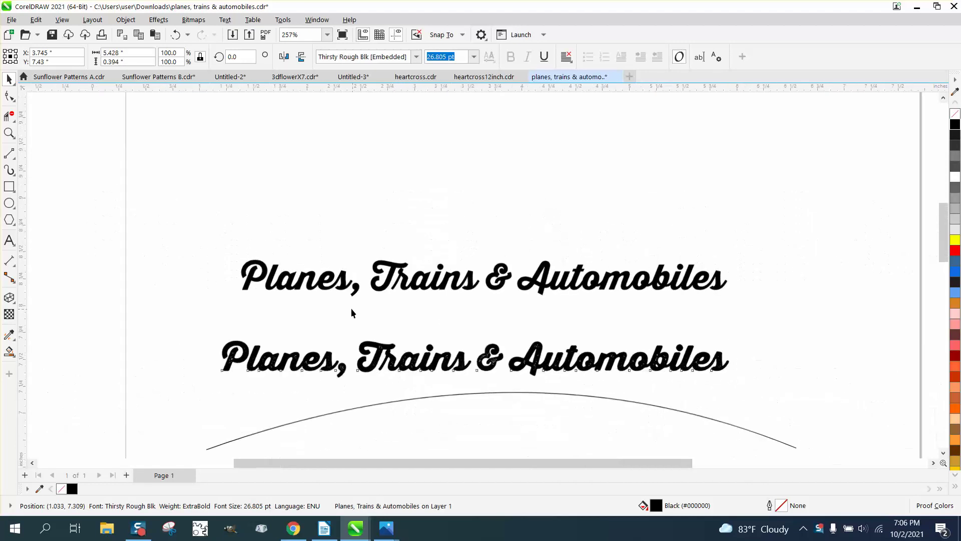
{"action": "left_click_drag", "start_coordinate": [460, 351], "coordinate": [487, 323]}
{"action": "scroll", "coordinate": [472, 309], "scroll_direction": "down", "scroll_amount": 2}
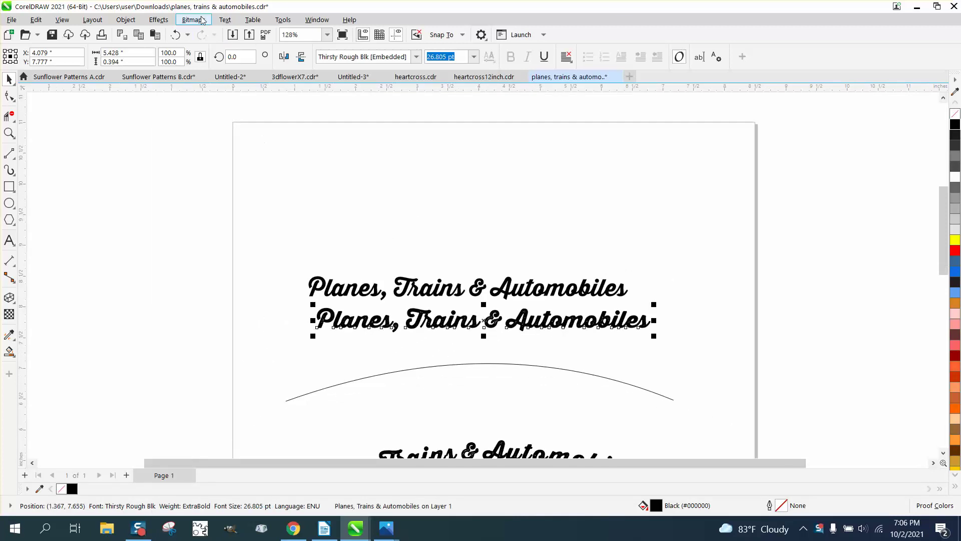
Step: Fit the rough title text to the curved arc with Text > Fit Text to Path
{"action": "left_click", "coordinate": [225, 19]}
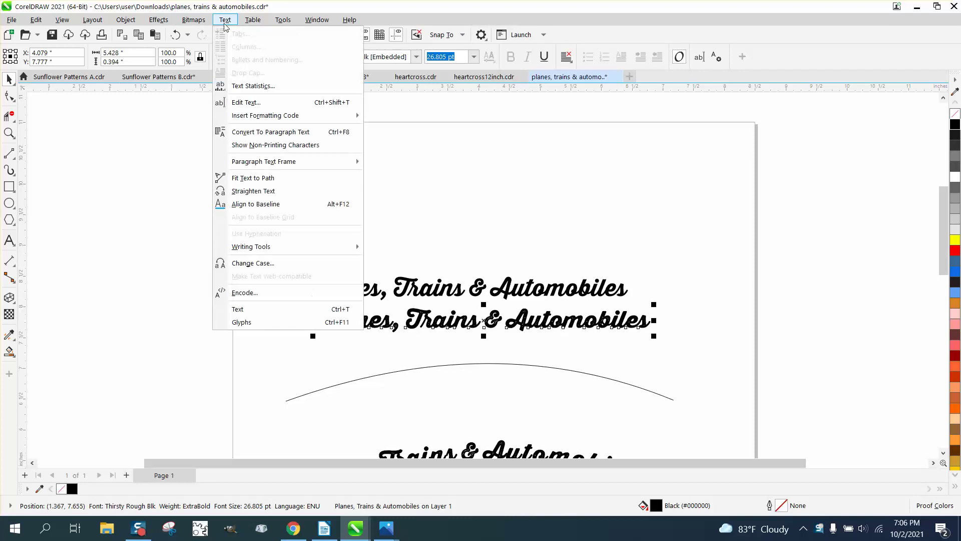
{"action": "left_click", "coordinate": [244, 179]}
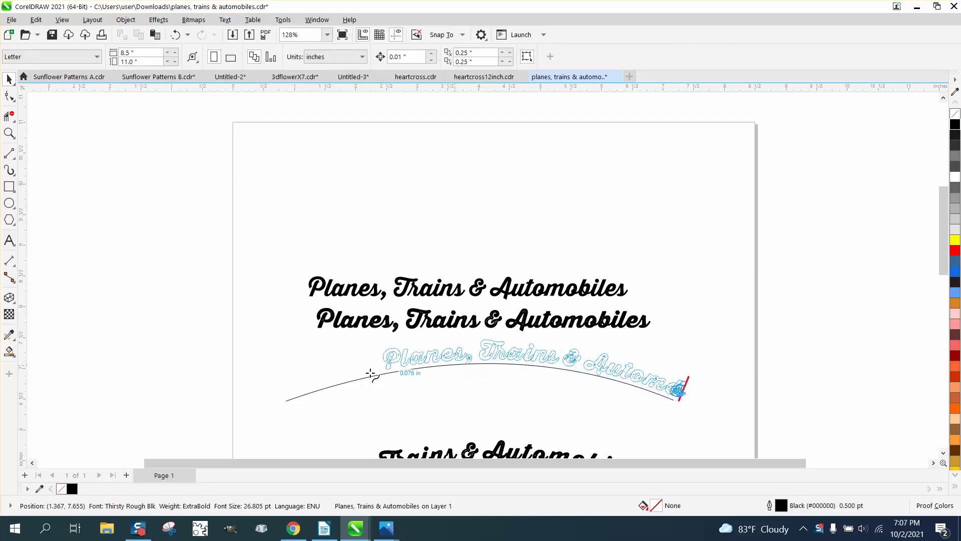
{"action": "left_click", "coordinate": [303, 394]}
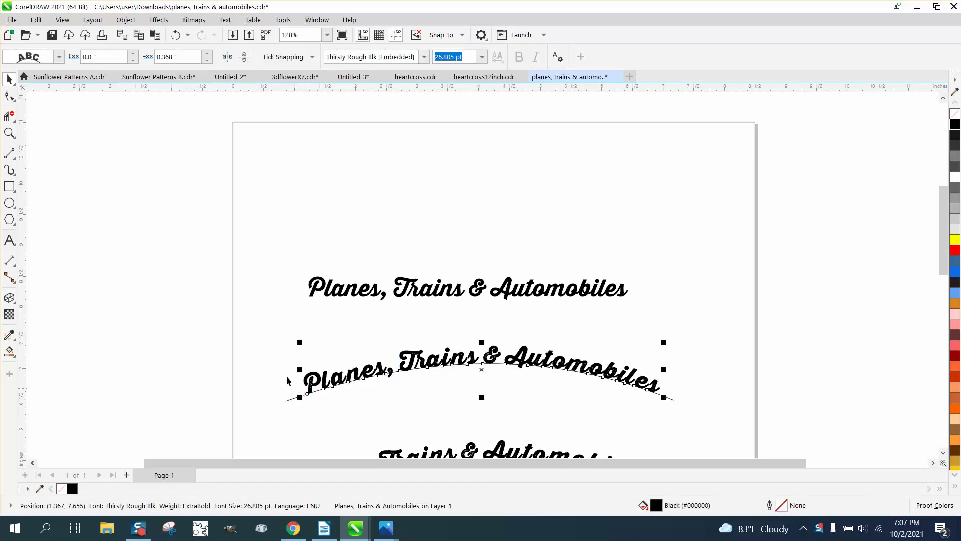
Step: Zoom in on the final s of 'Automobiles' to check the fitted text
{"action": "left_click", "coordinate": [9, 133]}
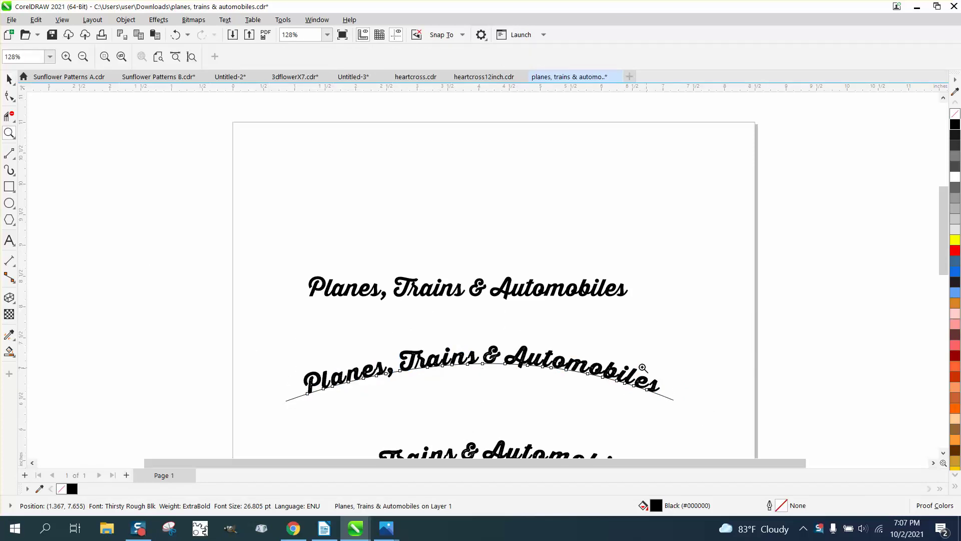
{"action": "left_click_drag", "start_coordinate": [642, 370], "coordinate": [671, 404]}
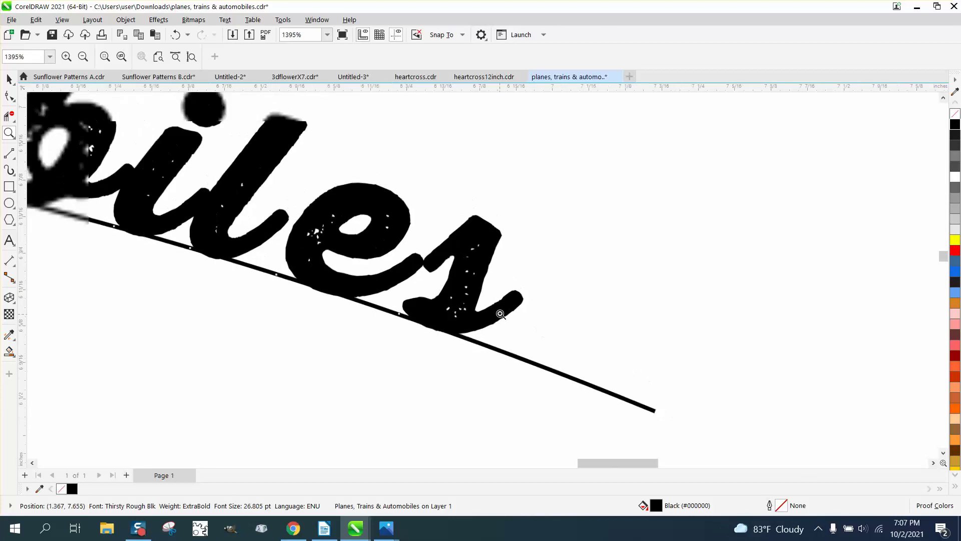
{"action": "scroll", "coordinate": [592, 317], "scroll_direction": "down", "scroll_amount": 3}
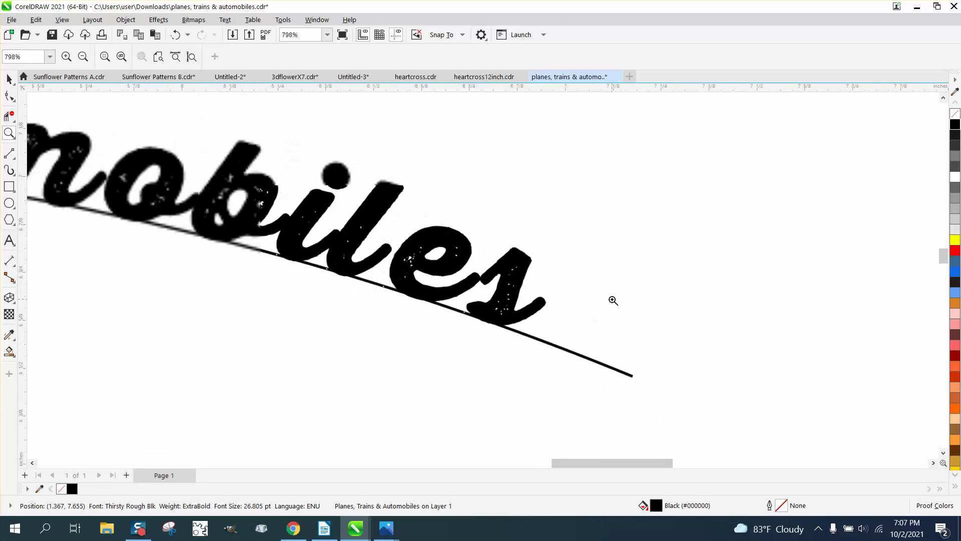
{"action": "scroll", "coordinate": [618, 283], "scroll_direction": "down", "scroll_amount": 3}
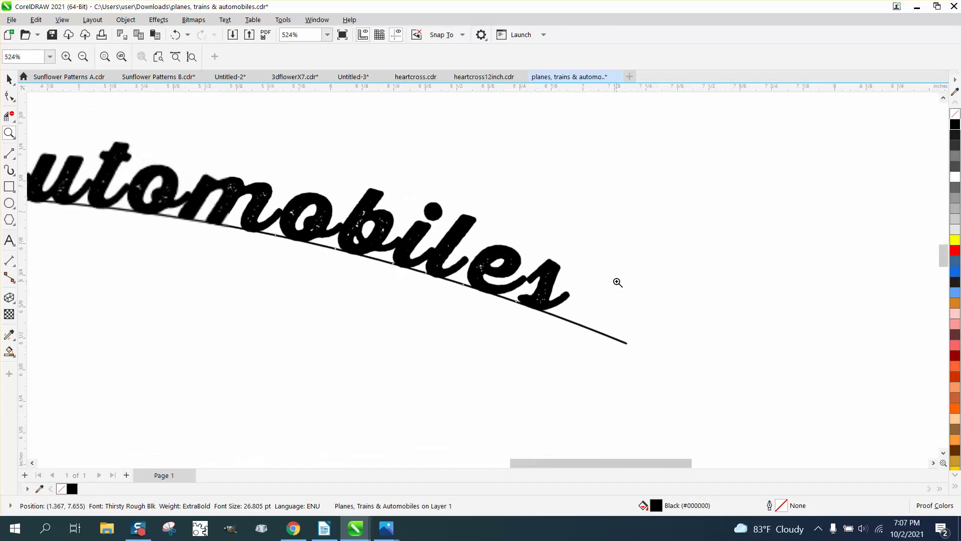
{"action": "scroll", "coordinate": [618, 282], "scroll_direction": "down", "scroll_amount": 4}
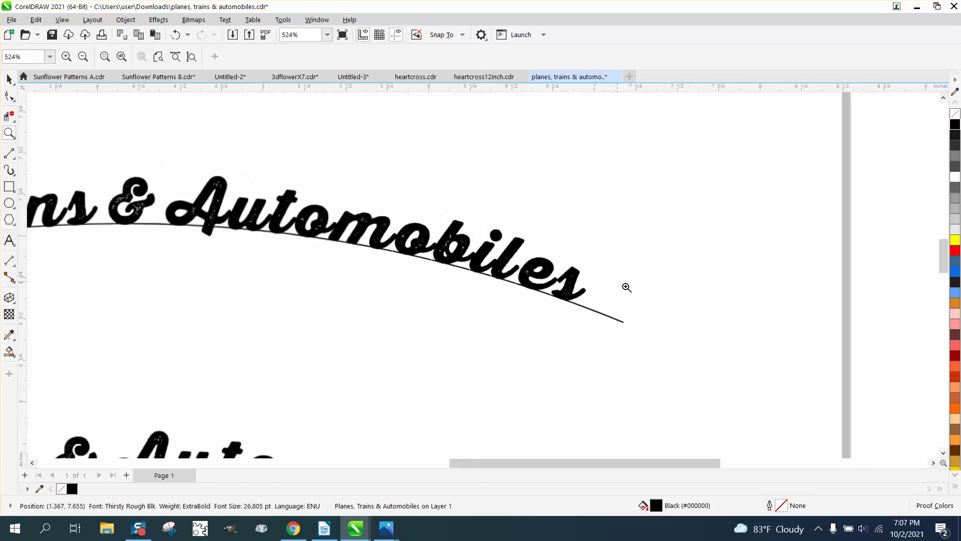
{"action": "scroll", "coordinate": [600, 287], "scroll_direction": "down", "scroll_amount": 2}
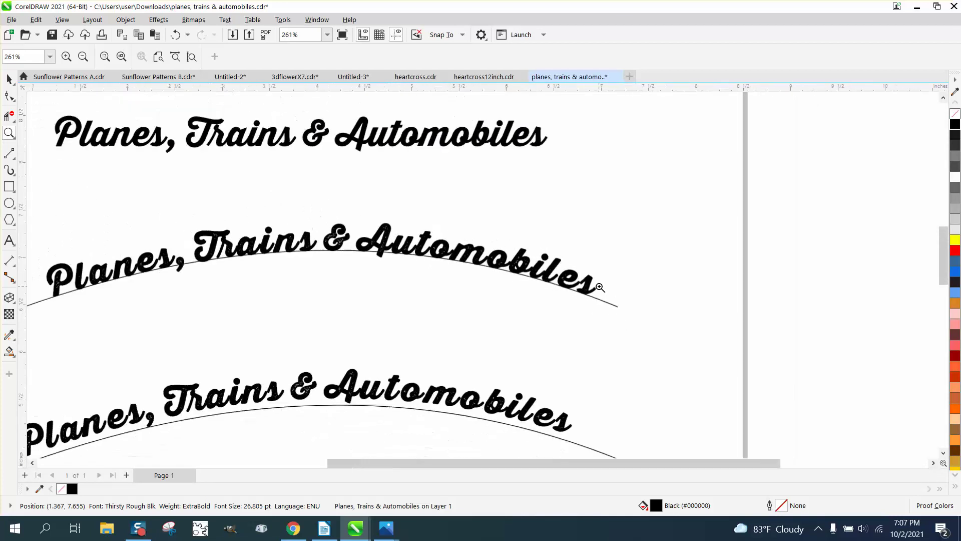
Step: Marquee-select the curved text and give it No Fill with a black outline
{"action": "key", "text": "space"}
{"action": "key", "text": "space"}
{"action": "left_click_drag", "start_coordinate": [54, 207], "coordinate": [688, 311]}
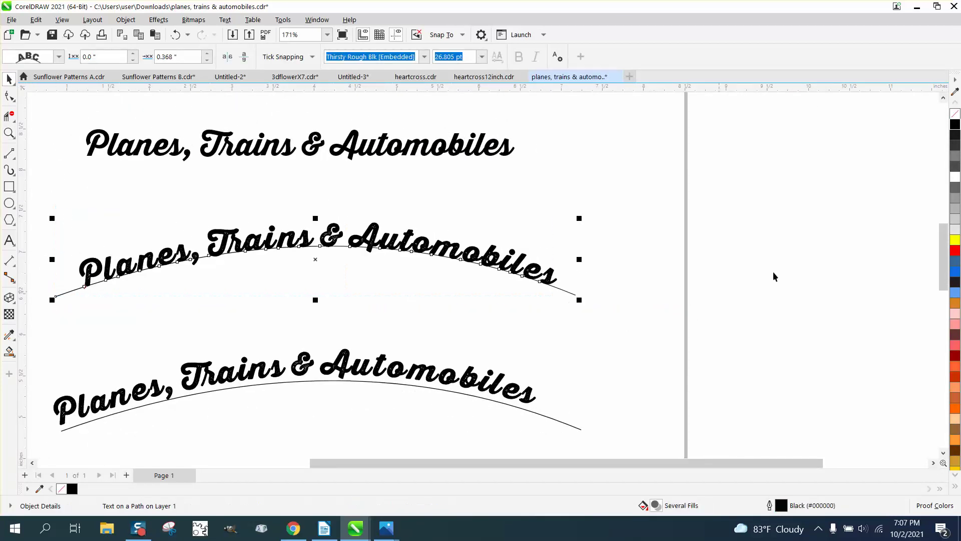
{"action": "left_click", "coordinate": [955, 114]}
{"action": "right_click", "coordinate": [955, 124]}
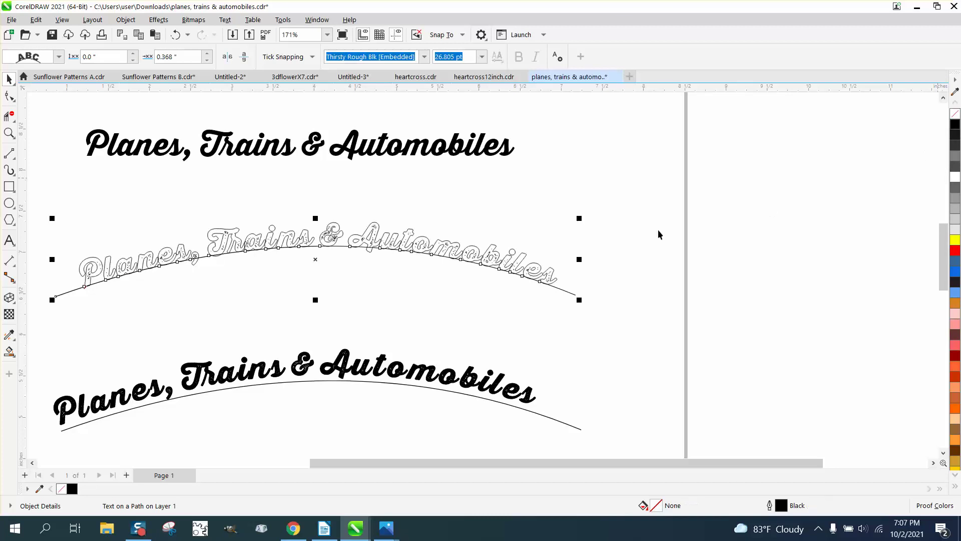
Step: Zoom in on the end of the curved text and reselect the text on the path
{"action": "key", "text": "z"}
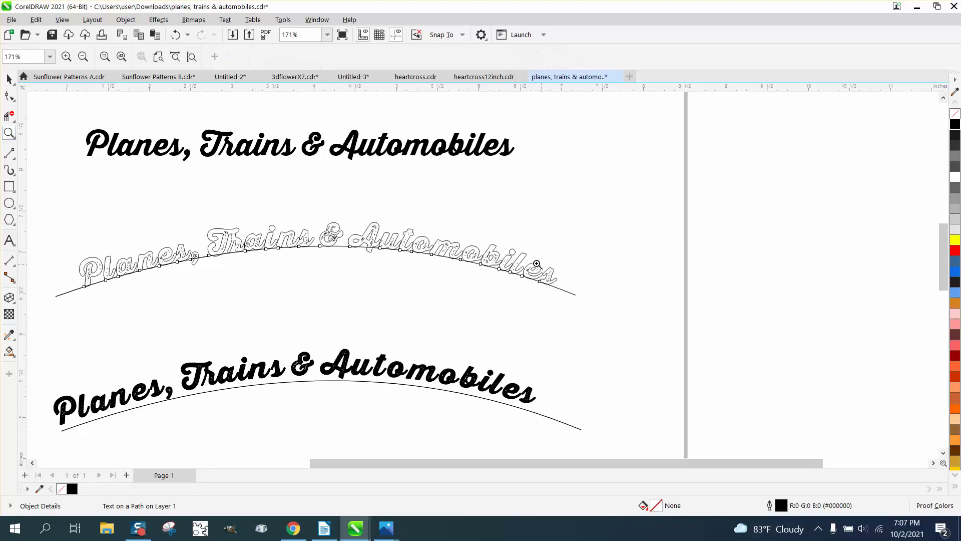
{"action": "left_click_drag", "start_coordinate": [521, 260], "coordinate": [594, 303]}
{"action": "key", "text": "space"}
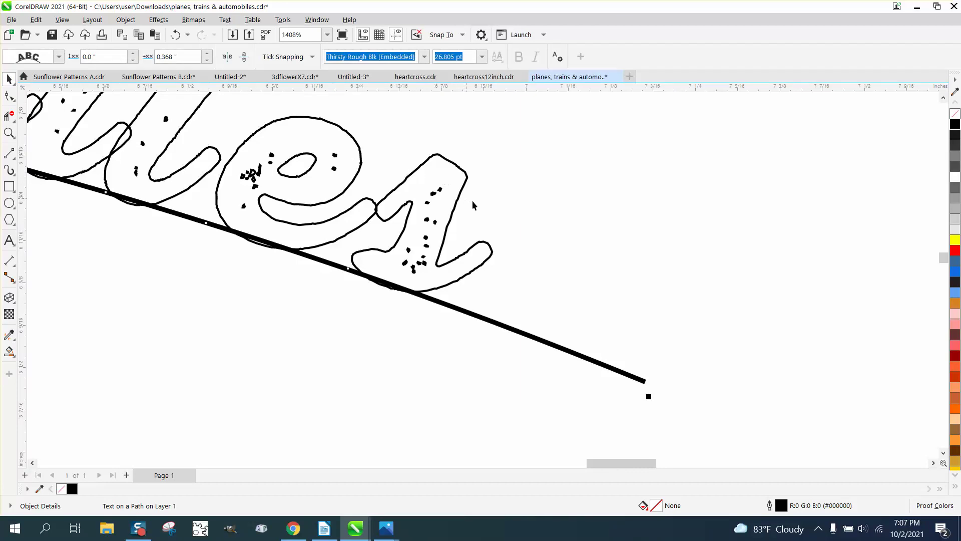
{"action": "left_click", "coordinate": [471, 194]}
{"action": "left_click", "coordinate": [432, 171]}
Step: Detach the text from the arc, split it into words, and break 'Automobiles' into letters
{"action": "left_click", "coordinate": [125, 20]}
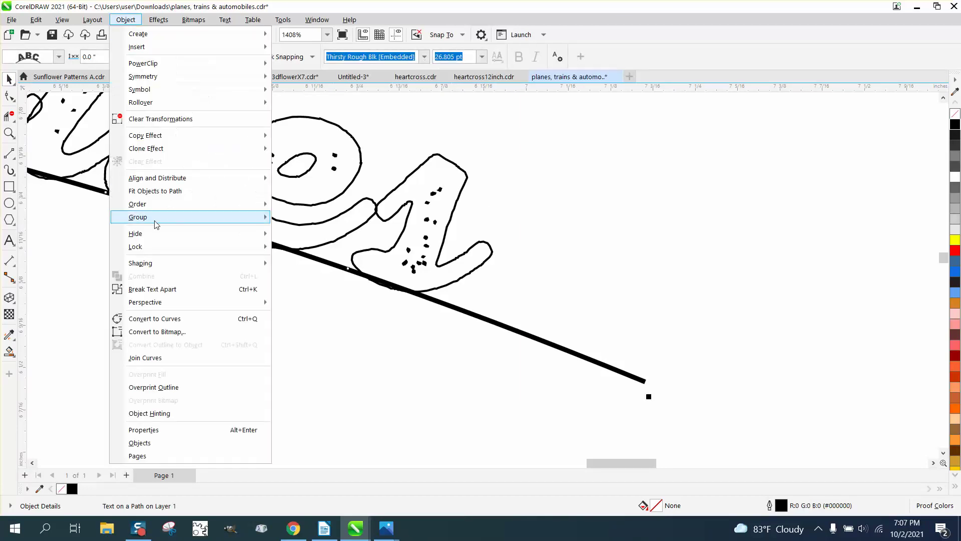
{"action": "left_click", "coordinate": [152, 289]}
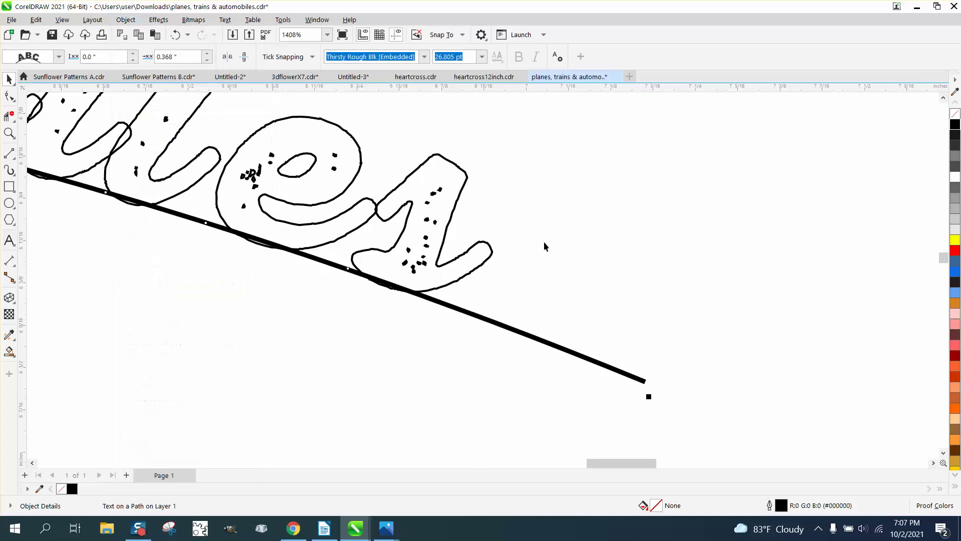
{"action": "left_click", "coordinate": [458, 200]}
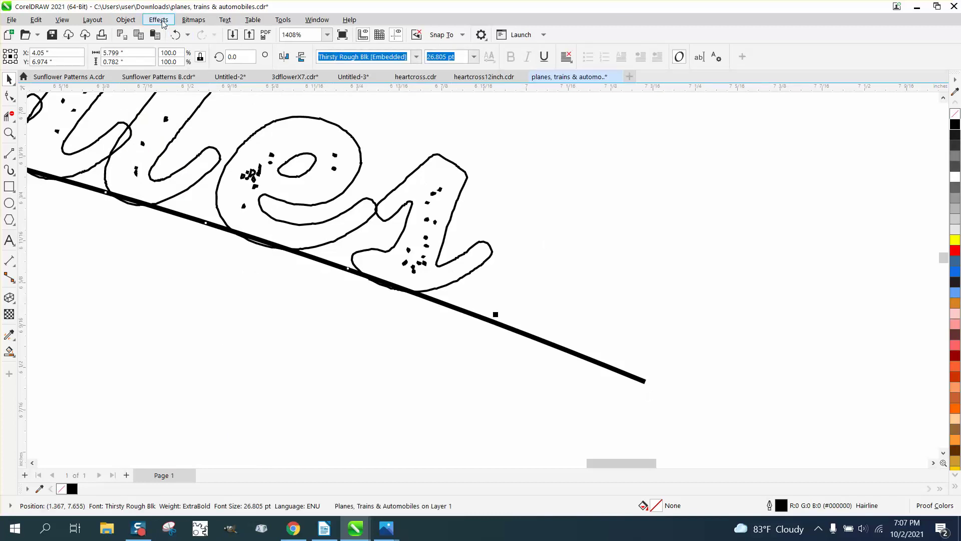
{"action": "left_click", "coordinate": [125, 20]}
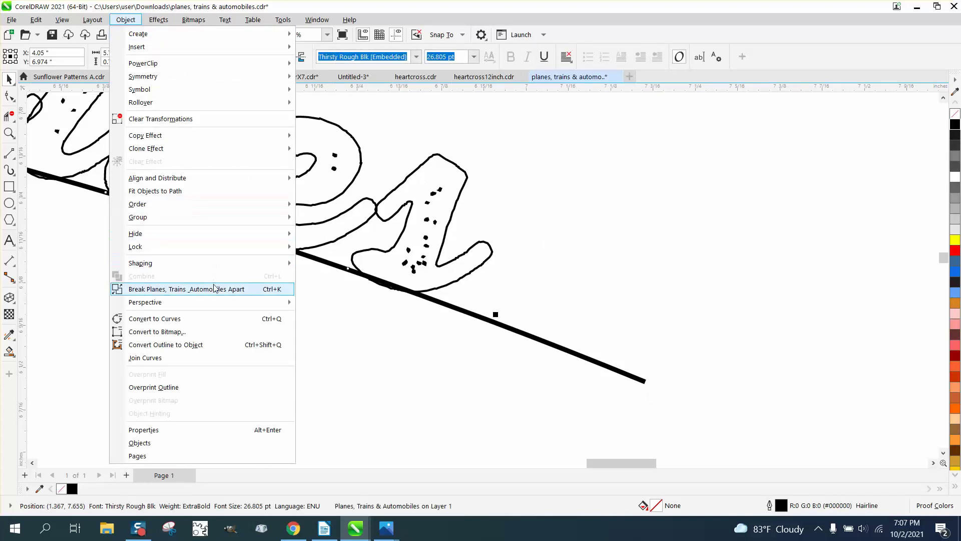
{"action": "left_click", "coordinate": [215, 289]}
{"action": "left_click", "coordinate": [511, 236]}
{"action": "left_click", "coordinate": [452, 211]}
{"action": "left_click", "coordinate": [125, 19]}
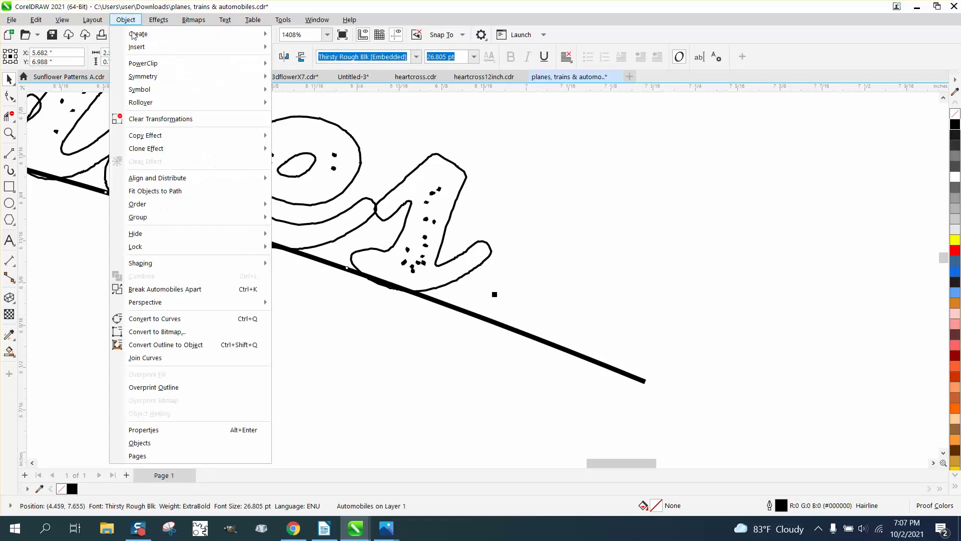
{"action": "left_click", "coordinate": [190, 290]}
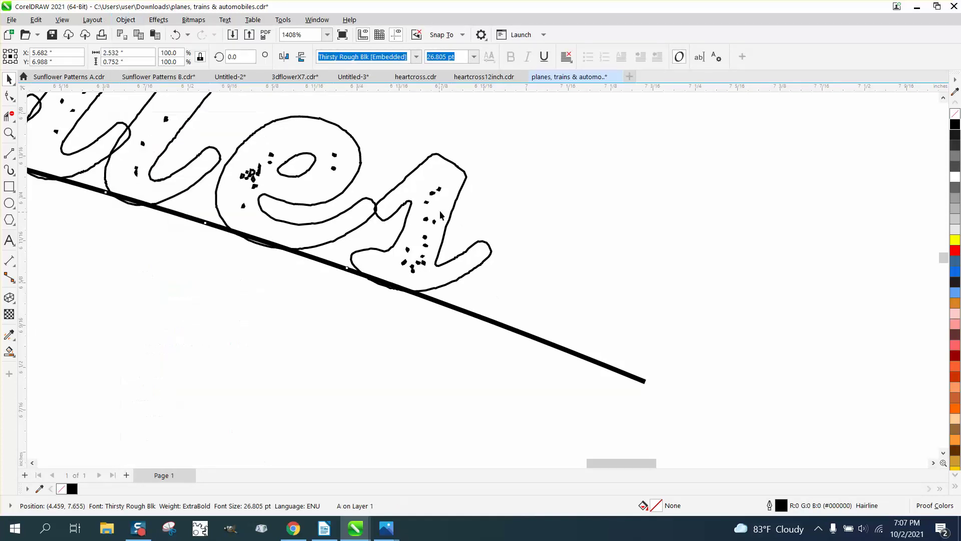
Step: Zoom in on the final s of 'Automobiles' and nudge it up and left against the e
{"action": "left_click", "coordinate": [465, 188]}
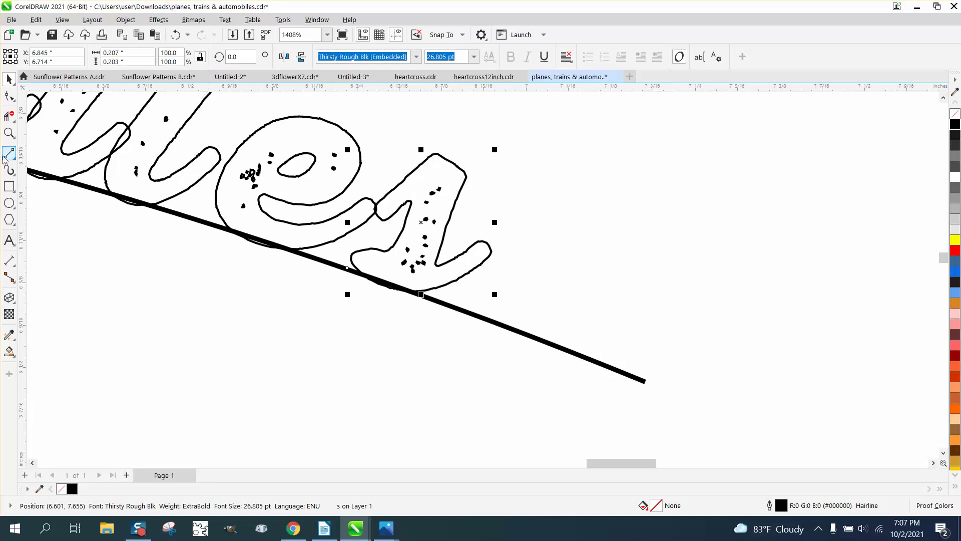
{"action": "left_click", "coordinate": [9, 133]}
{"action": "left_click", "coordinate": [497, 306]}
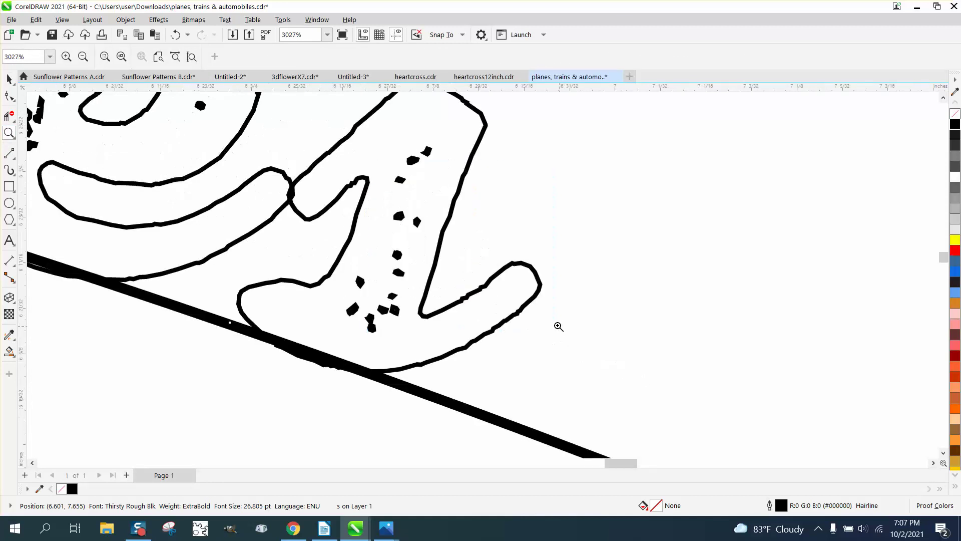
{"action": "left_click", "coordinate": [9, 79]}
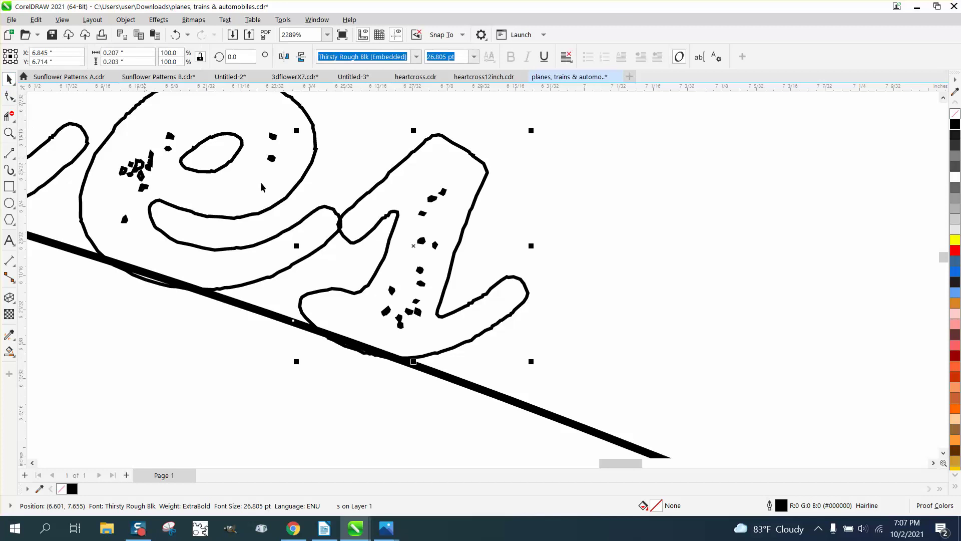
{"action": "left_click_drag", "start_coordinate": [354, 242], "coordinate": [337, 240]}
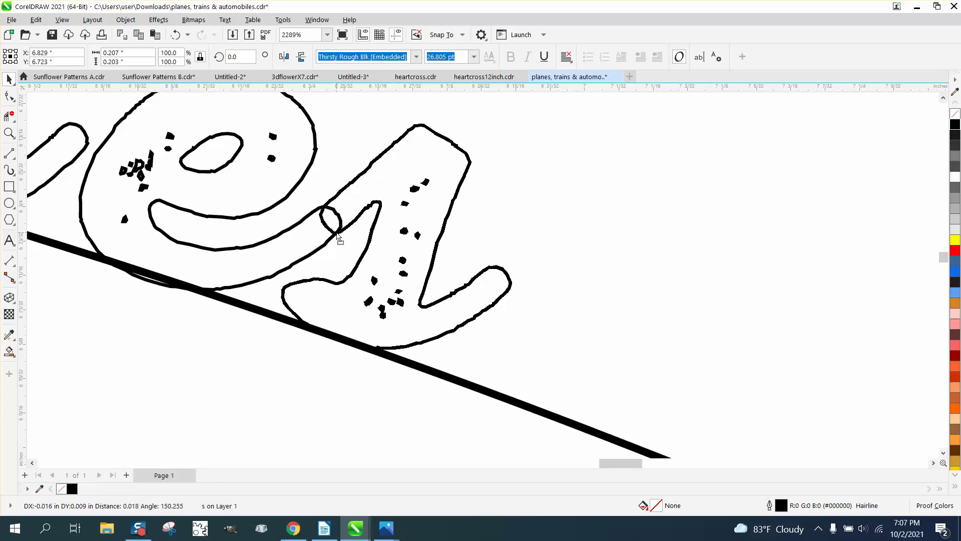
{"action": "left_click", "coordinate": [9, 121]}
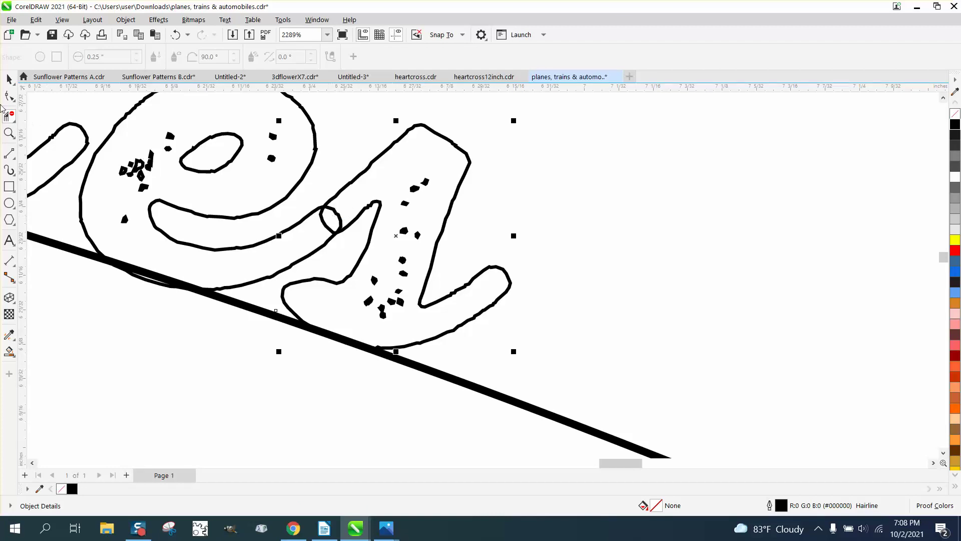
Step: Marquee-select the middle outlined text line and convert it to curves
{"action": "left_click", "coordinate": [9, 79]}
{"action": "scroll", "coordinate": [533, 326], "scroll_direction": "down", "scroll_amount": 4}
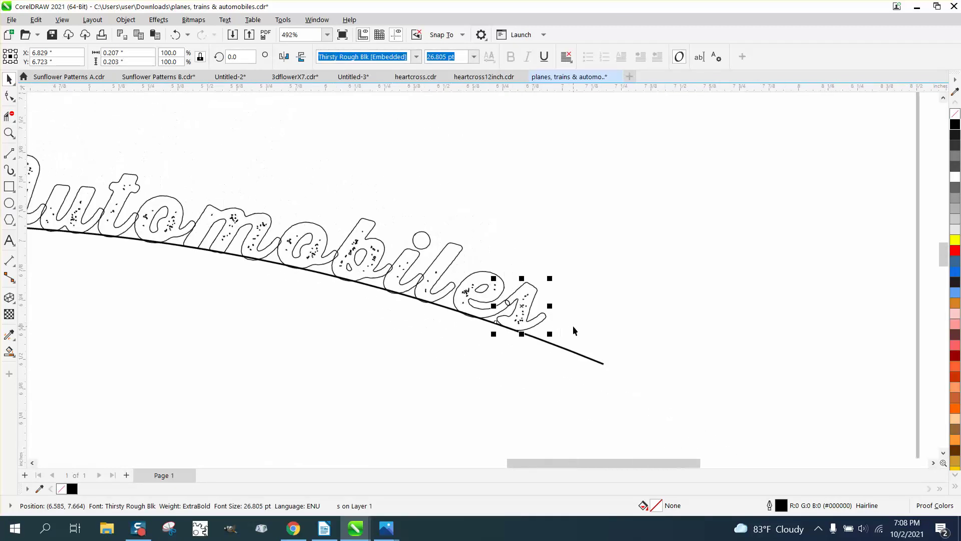
{"action": "scroll", "coordinate": [573, 325], "scroll_direction": "down", "scroll_amount": 4}
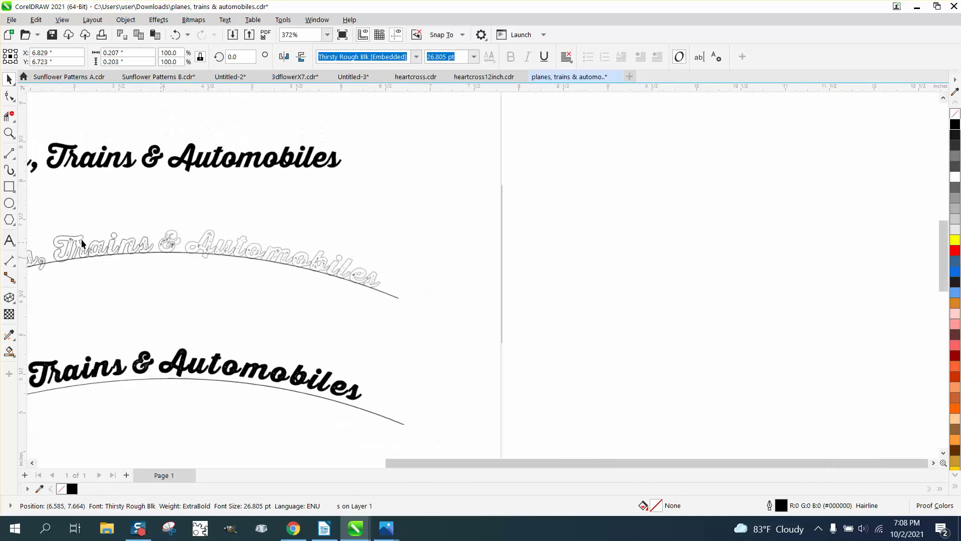
{"action": "scroll", "coordinate": [78, 235], "scroll_direction": "down", "scroll_amount": 4}
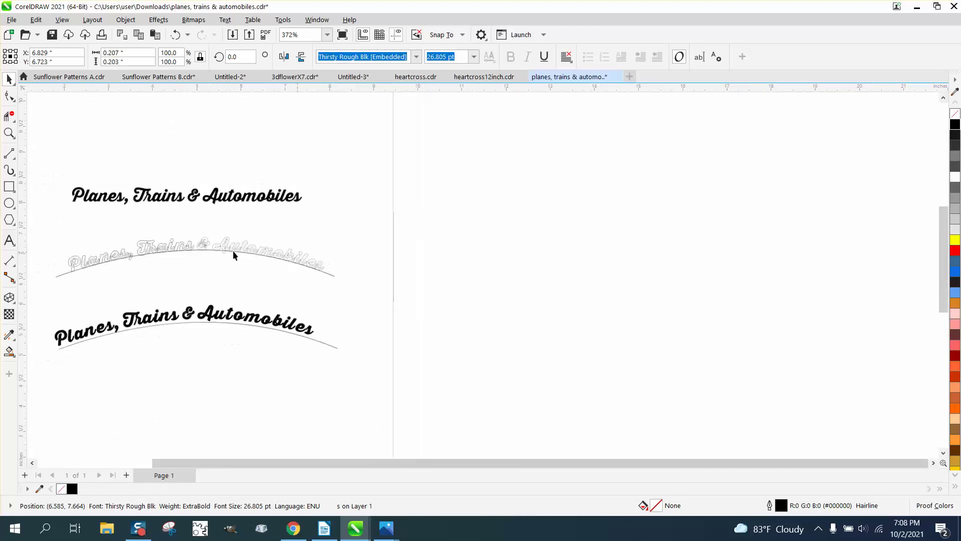
{"action": "left_click_drag", "start_coordinate": [55, 234], "coordinate": [330, 288]}
{"action": "left_click", "coordinate": [126, 19]}
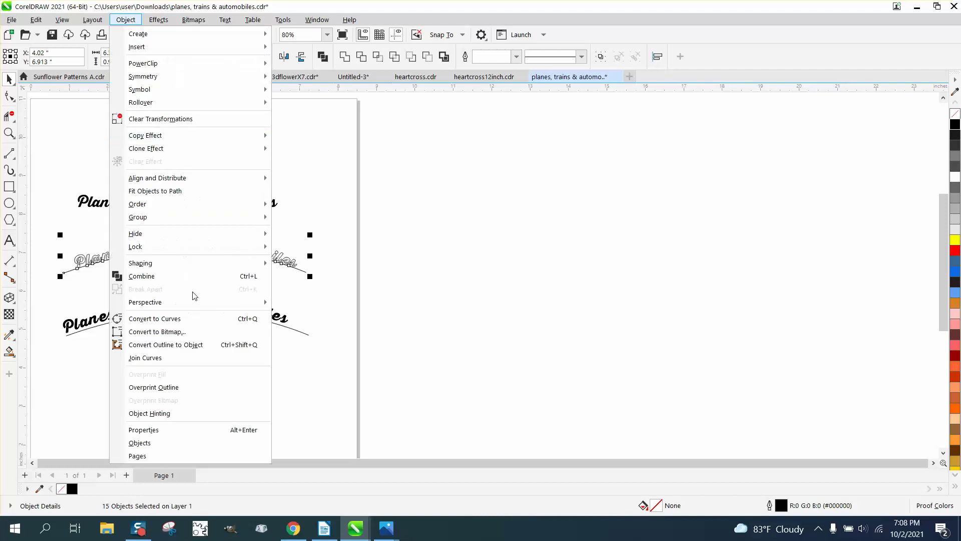
{"action": "left_click", "coordinate": [193, 319]}
Step: Erase the overlapping loop between e and s and the segment joining i and l
{"action": "left_click", "coordinate": [10, 133]}
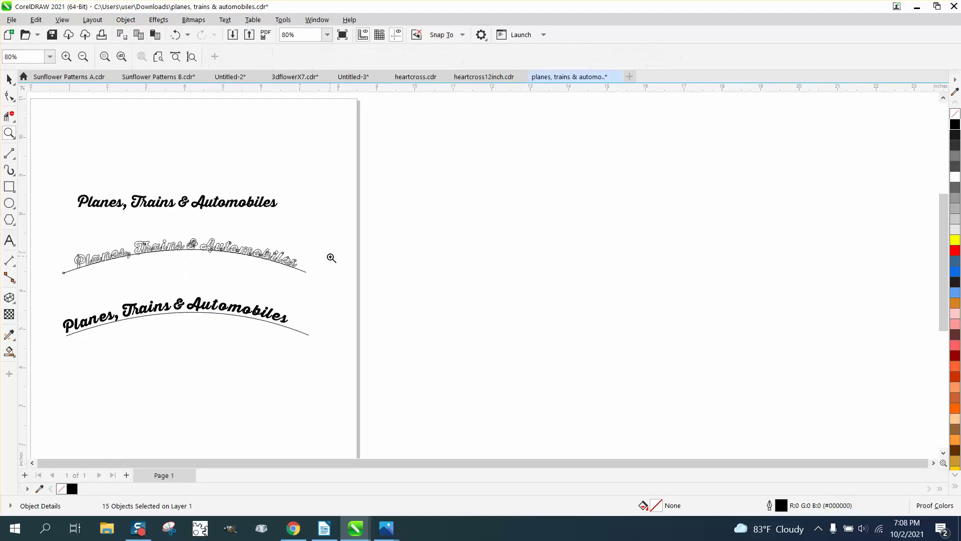
{"action": "left_click", "coordinate": [337, 292]}
{"action": "left_click_drag", "start_coordinate": [337, 218], "coordinate": [397, 265]}
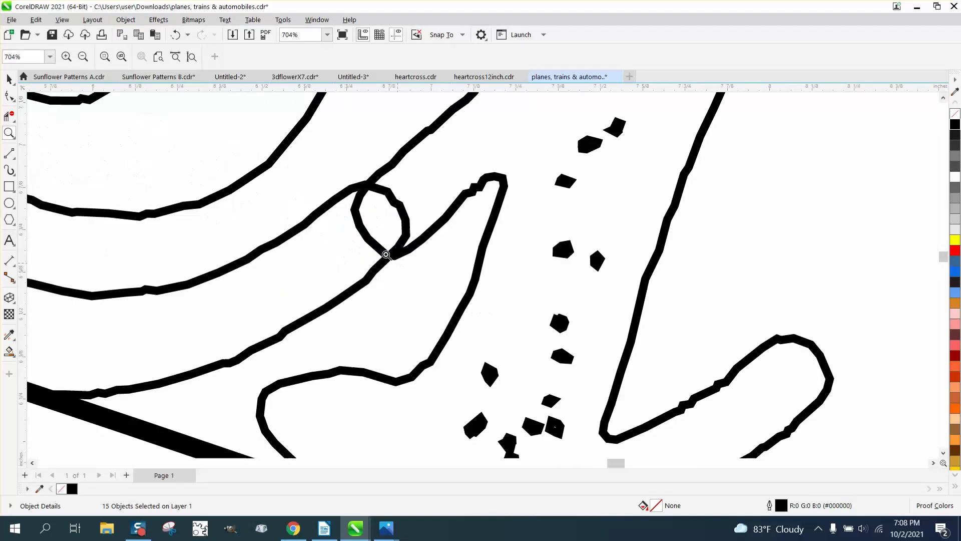
{"action": "left_click", "coordinate": [9, 116]}
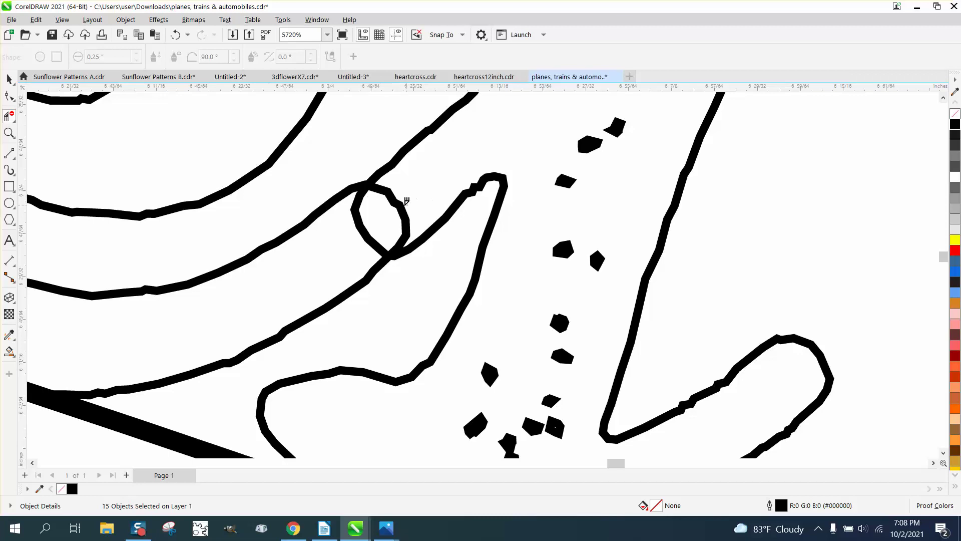
{"action": "mouse_move", "coordinate": [428, 213]}
{"action": "left_mouse_down"}
{"action": "mouse_move", "coordinate": [395, 212]}
{"action": "mouse_move", "coordinate": [369, 236]}
{"action": "left_mouse_up"}
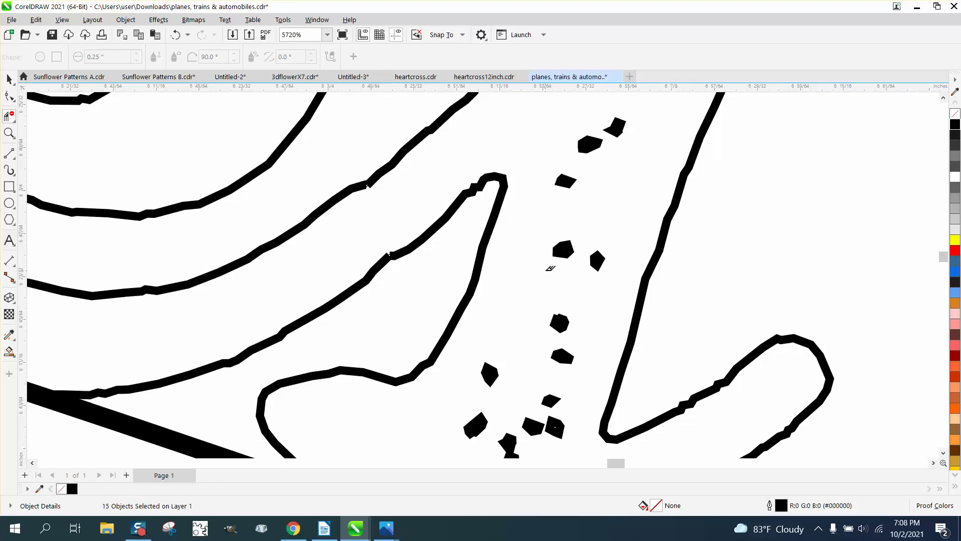
{"action": "scroll", "coordinate": [550, 268], "scroll_direction": "down", "scroll_amount": 2}
{"action": "scroll", "coordinate": [501, 252], "scroll_direction": "down", "scroll_amount": 4}
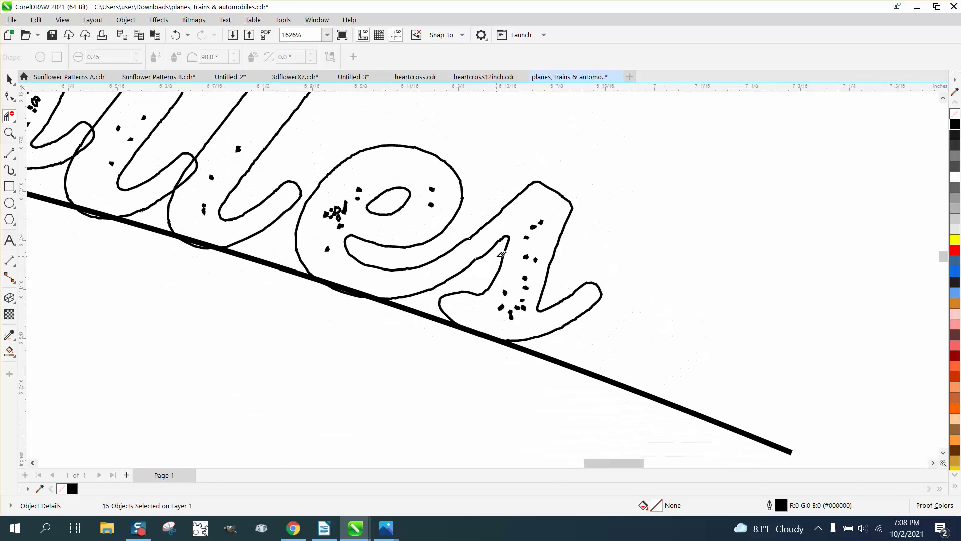
{"action": "mouse_move", "coordinate": [270, 187]}
{"action": "left_mouse_down"}
{"action": "mouse_move", "coordinate": [254, 203]}
{"action": "mouse_move", "coordinate": [286, 186]}
{"action": "left_mouse_up"}
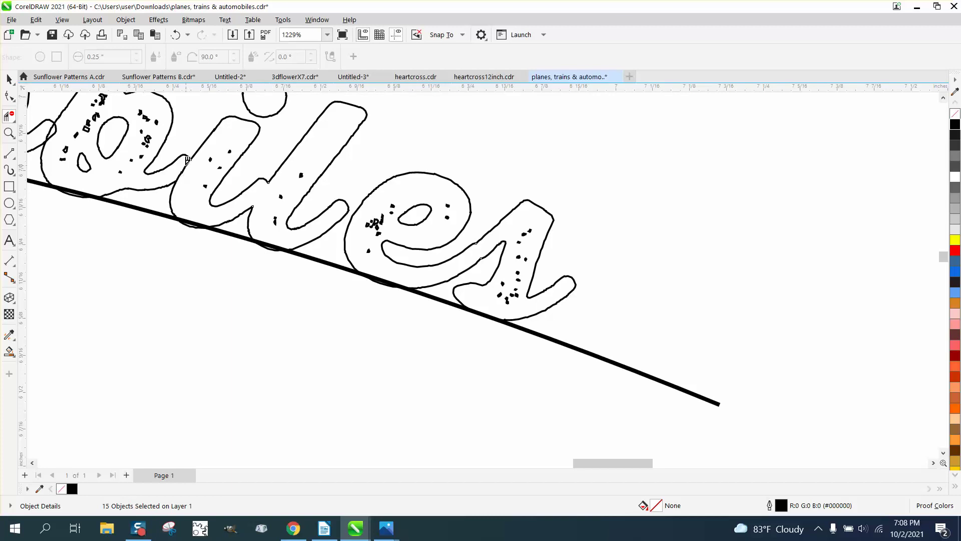
{"action": "scroll", "coordinate": [310, 224], "scroll_direction": "down", "scroll_amount": 2}
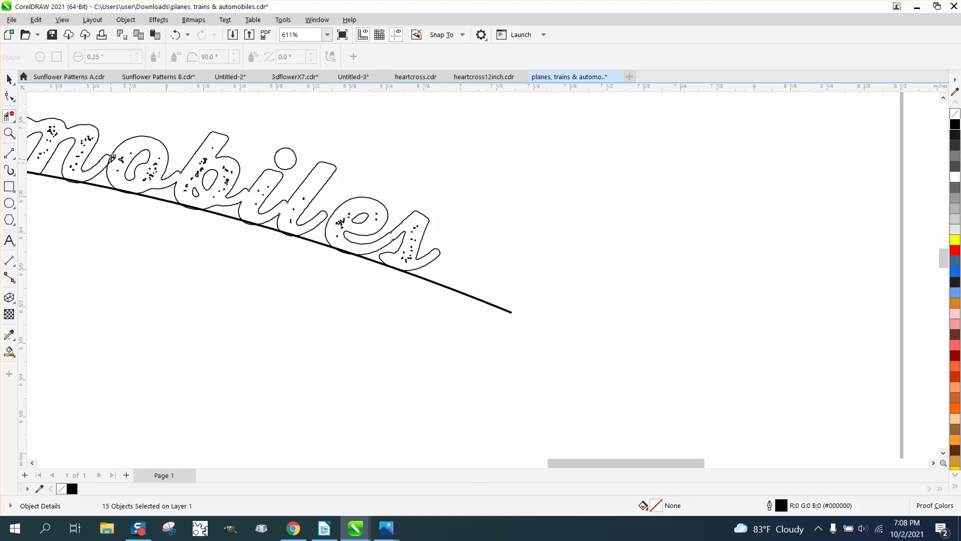
{"action": "scroll", "coordinate": [361, 259], "scroll_direction": "down", "scroll_amount": 2}
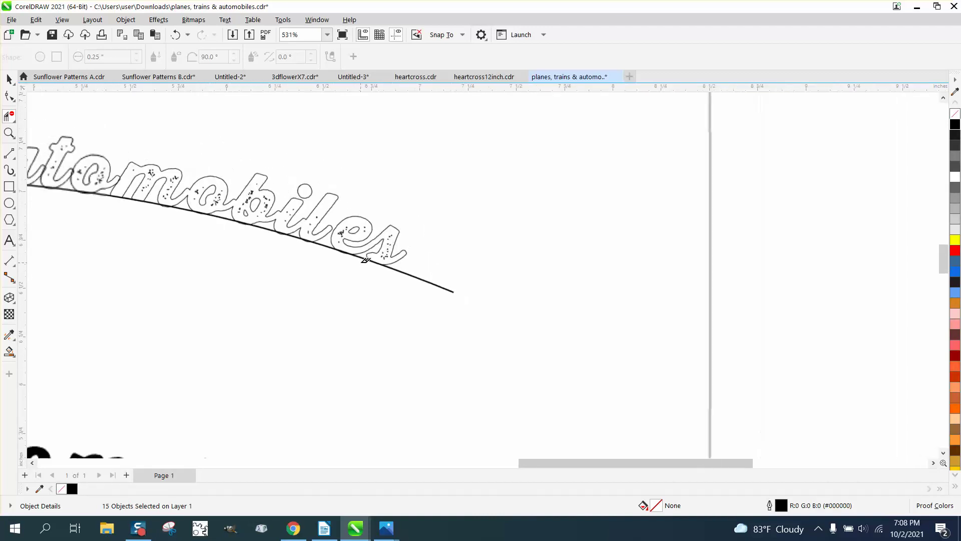
Step: Zoom in on 'tomob' and remove the overlaps where o meets m and t meets o
{"action": "left_click", "coordinate": [9, 133]}
{"action": "left_click_drag", "start_coordinate": [75, 152], "coordinate": [237, 246]}
{"action": "left_click", "coordinate": [9, 117]}
{"action": "left_click", "coordinate": [370, 204]}
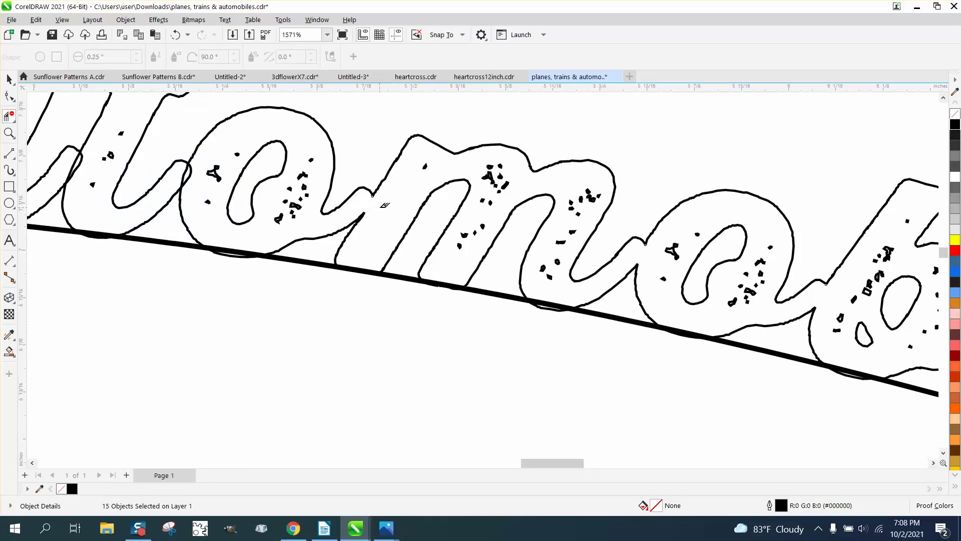
{"action": "left_click", "coordinate": [188, 172]}
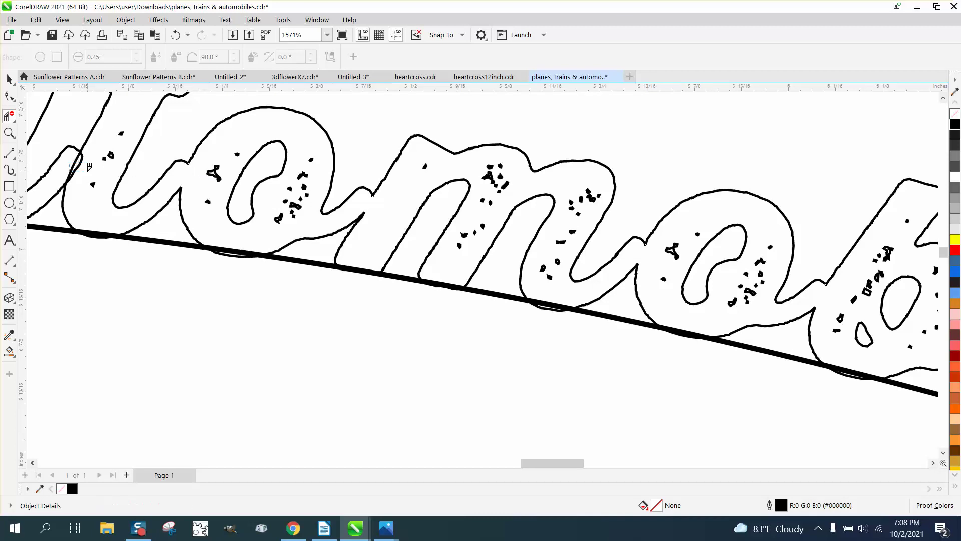
{"action": "scroll", "coordinate": [148, 191], "scroll_direction": "down", "scroll_amount": 4}
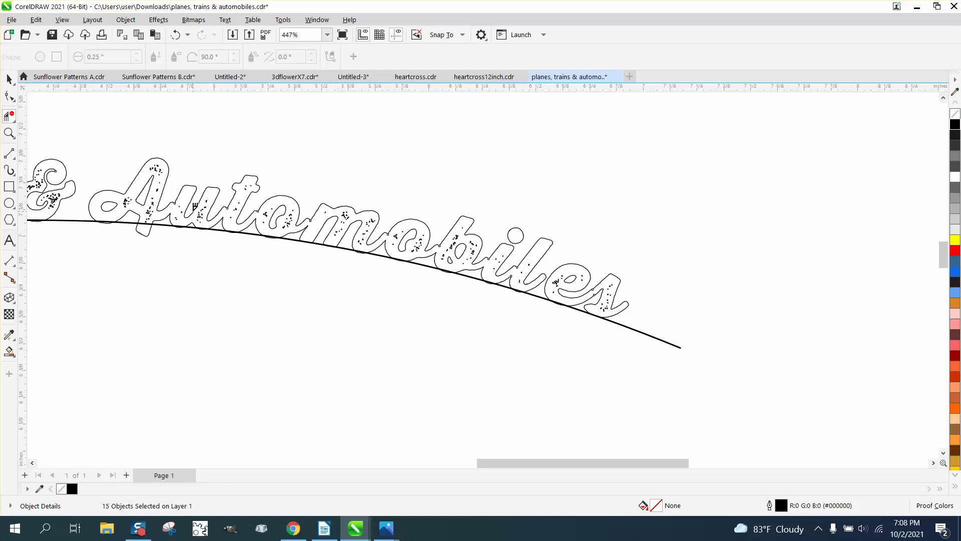
{"action": "scroll", "coordinate": [195, 205], "scroll_direction": "down", "scroll_amount": 3}
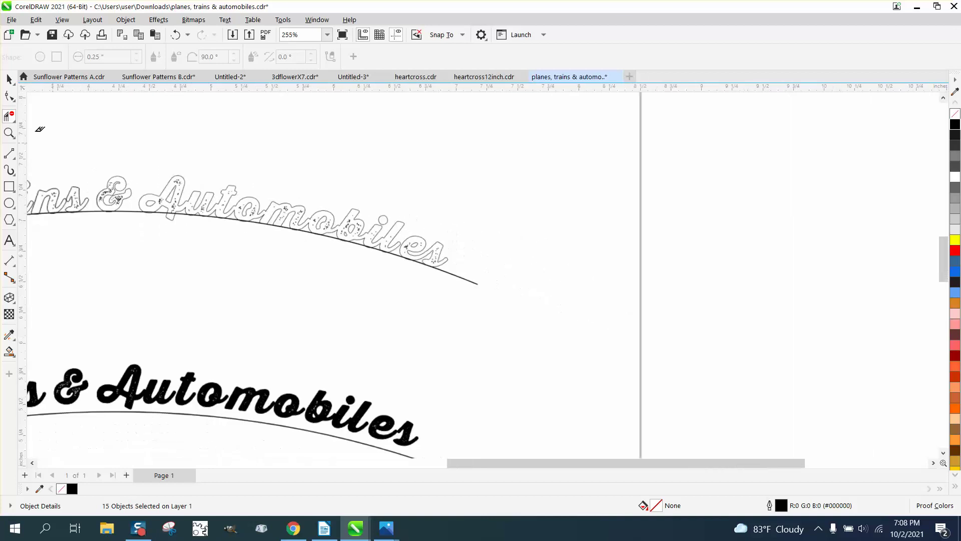
Step: Zoom in on the 'ns & Au' letters and shift the selected lettering slightly
{"action": "left_click", "coordinate": [9, 133]}
{"action": "left_click_drag", "start_coordinate": [44, 195], "coordinate": [210, 256]}
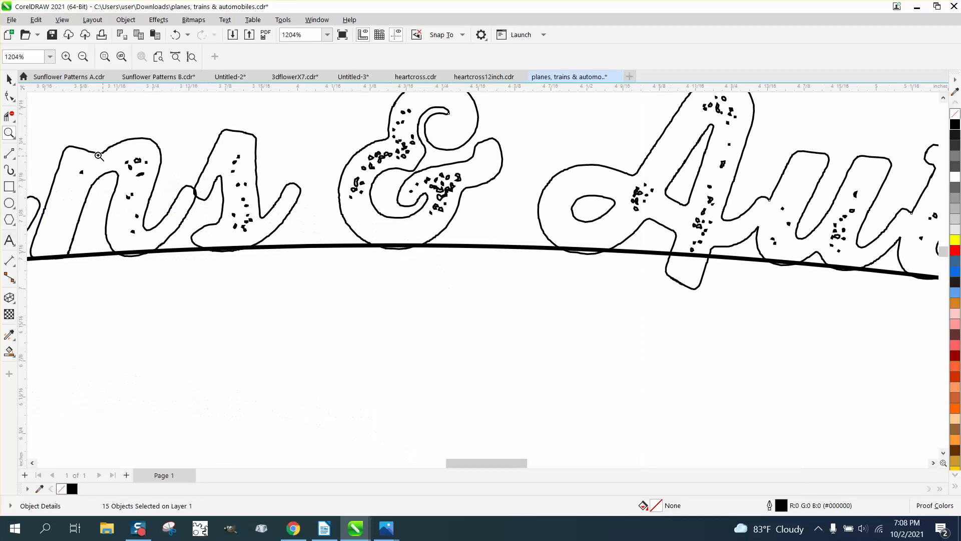
{"action": "left_click", "coordinate": [9, 79]}
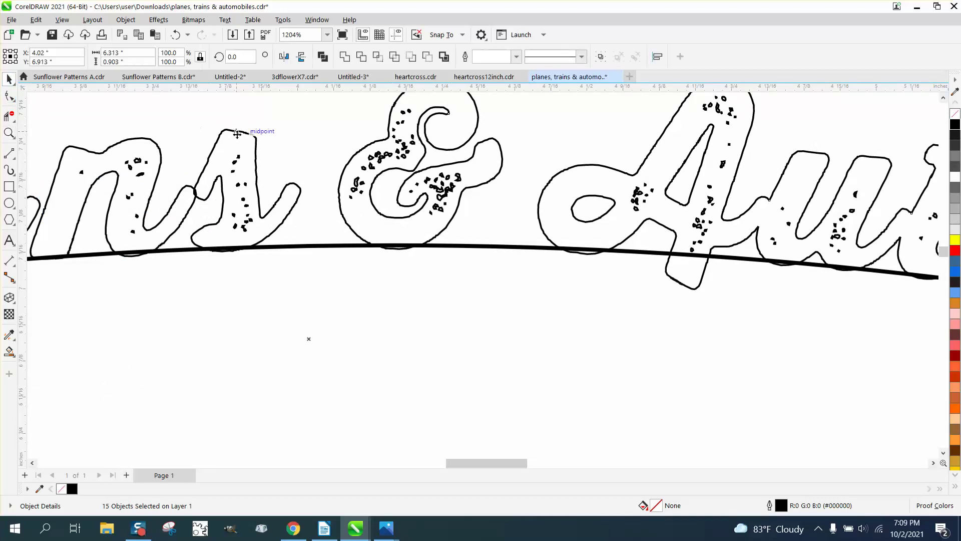
{"action": "left_click_drag", "start_coordinate": [273, 246], "coordinate": [298, 278]}
{"action": "scroll", "coordinate": [394, 332], "scroll_direction": "down", "scroll_amount": 2}
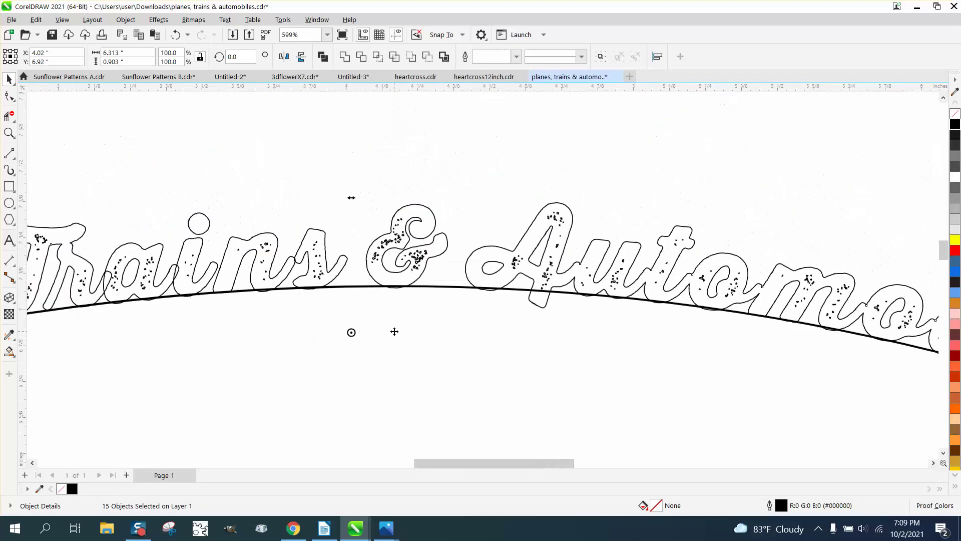
Step: Break the 'ains' curve apart and move its s slightly up and left
{"action": "left_click", "coordinate": [400, 148]}
{"action": "left_click", "coordinate": [324, 236]}
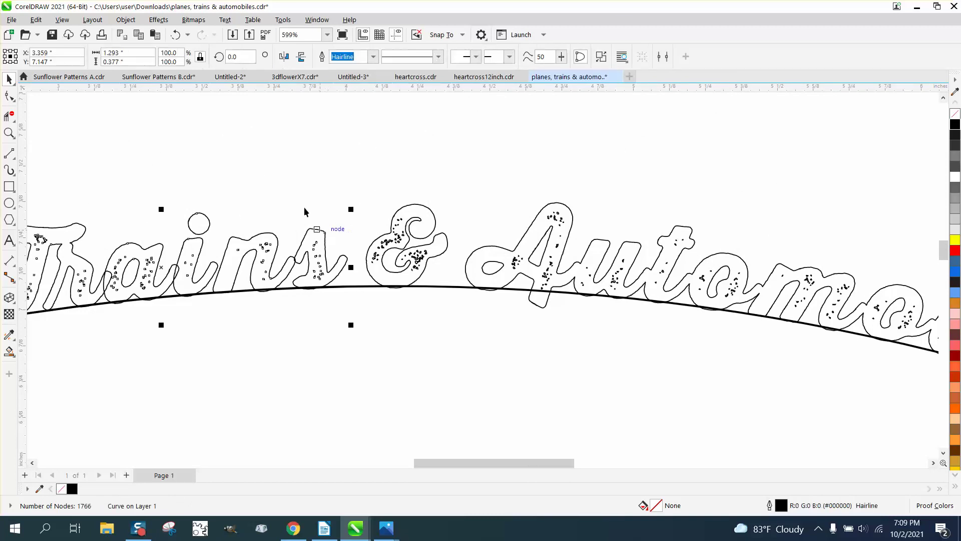
{"action": "left_click", "coordinate": [120, 20]}
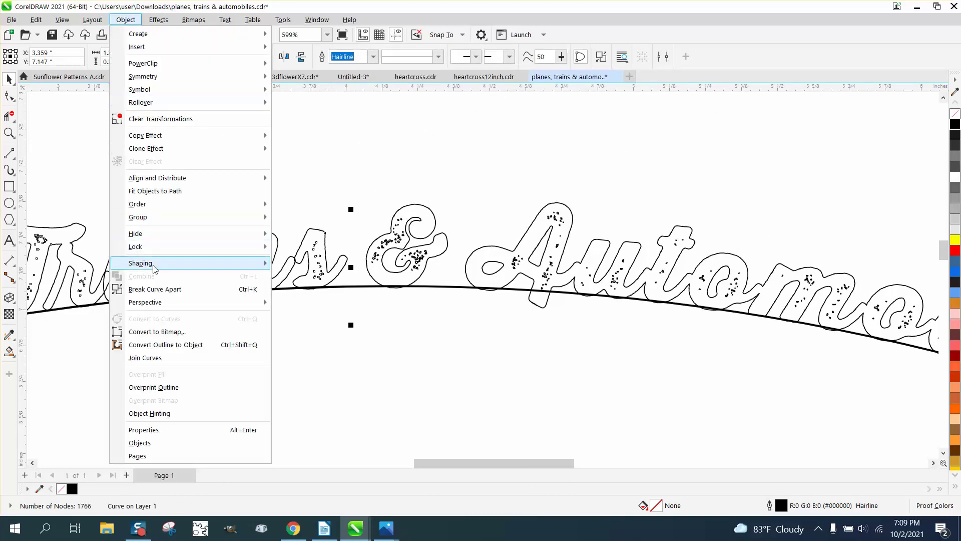
{"action": "left_click", "coordinate": [159, 289]}
{"action": "left_click", "coordinate": [313, 220]}
{"action": "left_click", "coordinate": [323, 232]}
{"action": "left_click", "coordinate": [10, 132]}
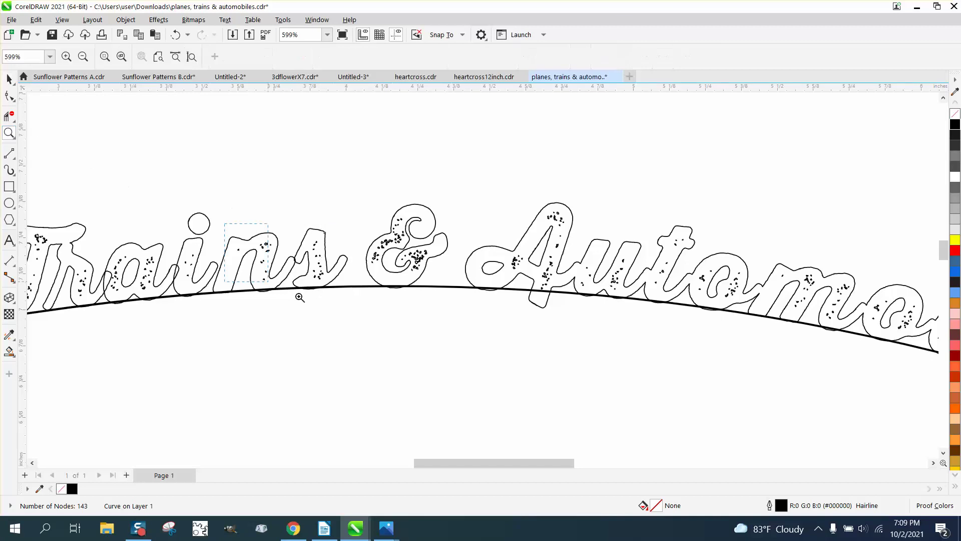
{"action": "left_click_drag", "start_coordinate": [404, 332], "coordinate": [405, 332]}
{"action": "left_click", "coordinate": [9, 80]}
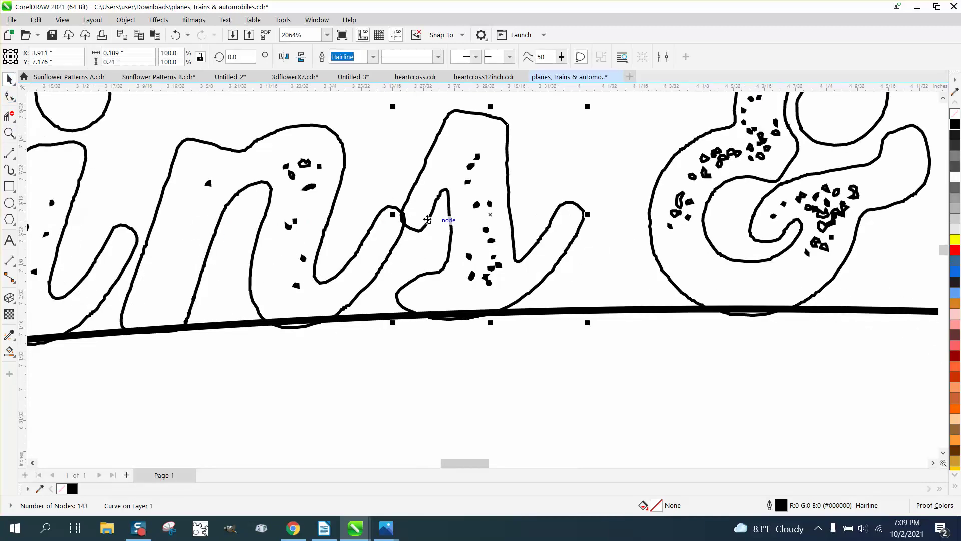
{"action": "left_click_drag", "start_coordinate": [407, 220], "coordinate": [384, 223]}
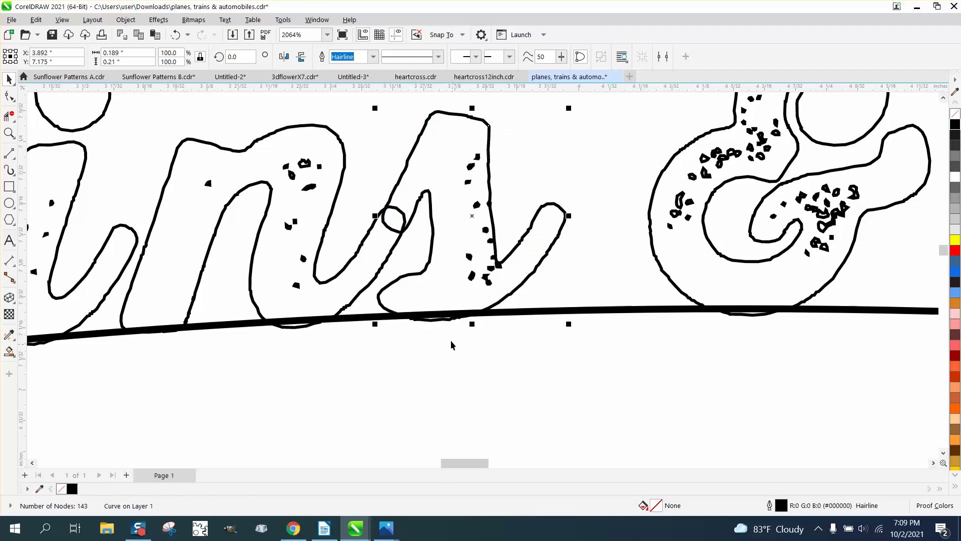
Step: Smooth away the small loop on the s of 'Trains' with the Smear tool
{"action": "left_click", "coordinate": [9, 116]}
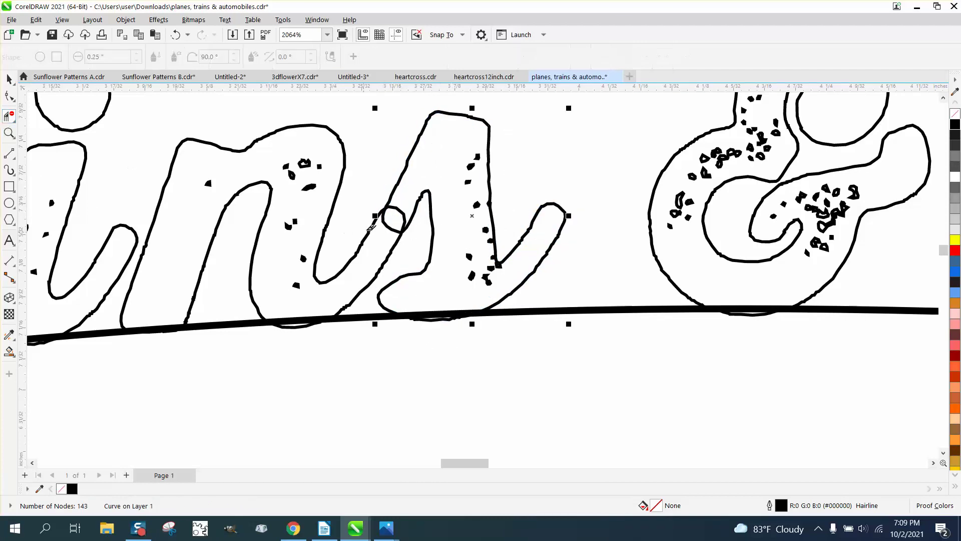
{"action": "left_click_drag", "start_coordinate": [402, 204], "coordinate": [392, 232]}
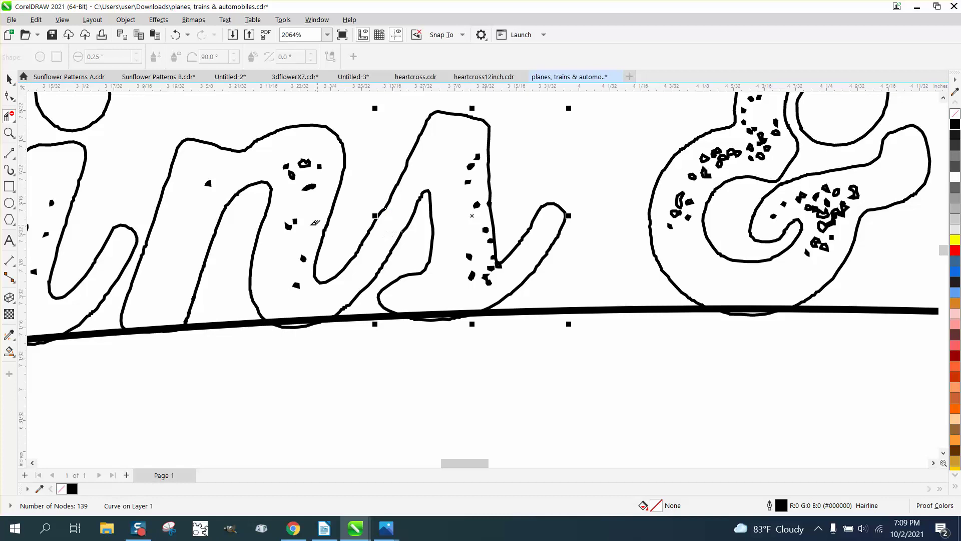
{"action": "scroll", "coordinate": [315, 222], "scroll_direction": "down", "scroll_amount": 2}
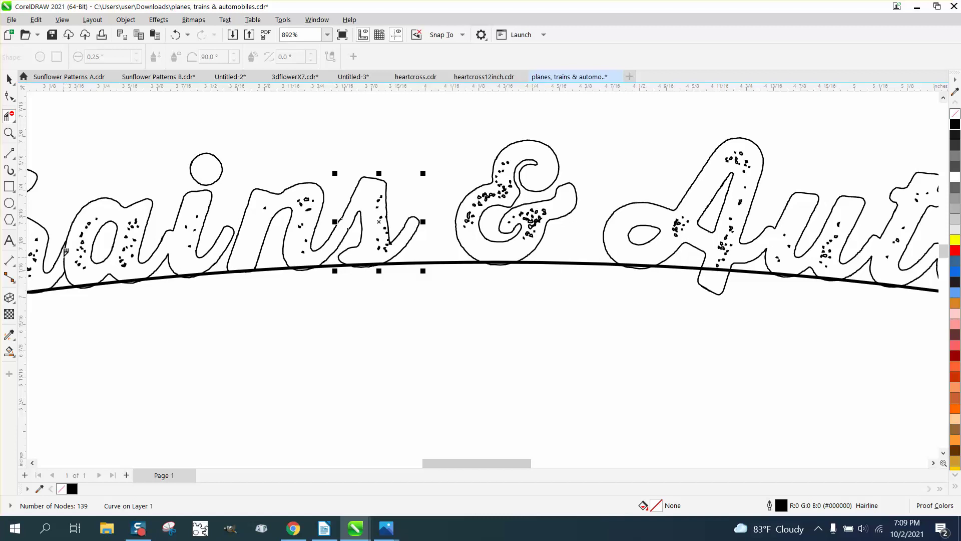
{"action": "scroll", "coordinate": [195, 273], "scroll_direction": "down", "scroll_amount": 2}
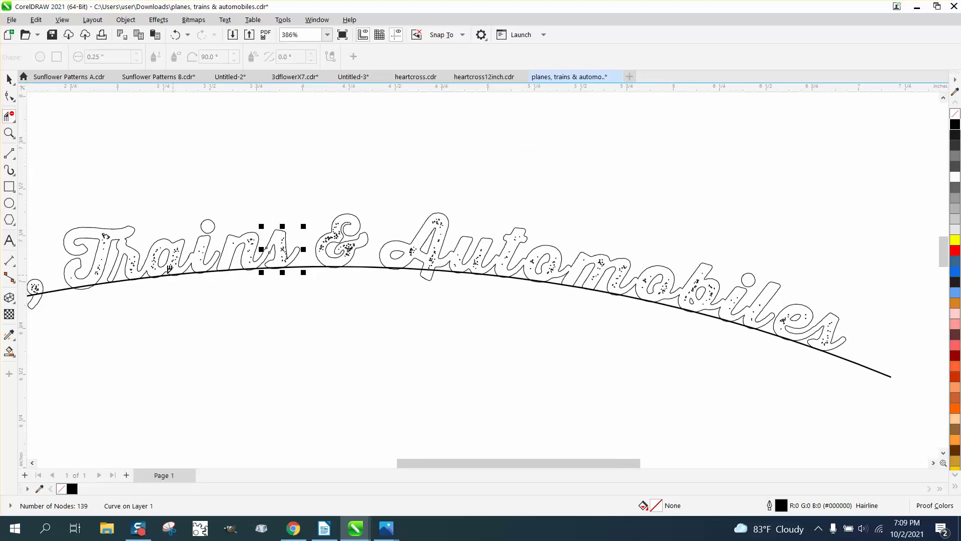
{"action": "scroll", "coordinate": [166, 269], "scroll_direction": "down", "scroll_amount": 2}
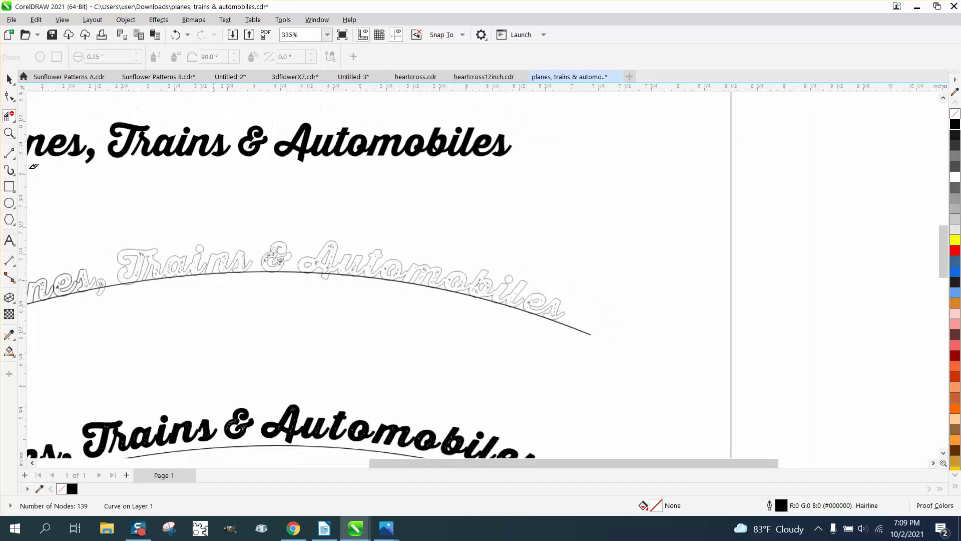
Step: Zoom in on the s of 'Planes' and break the lettering into separate curves
{"action": "left_click", "coordinate": [9, 132]}
{"action": "left_click_drag", "start_coordinate": [59, 266], "coordinate": [175, 319]}
{"action": "key", "text": "space"}
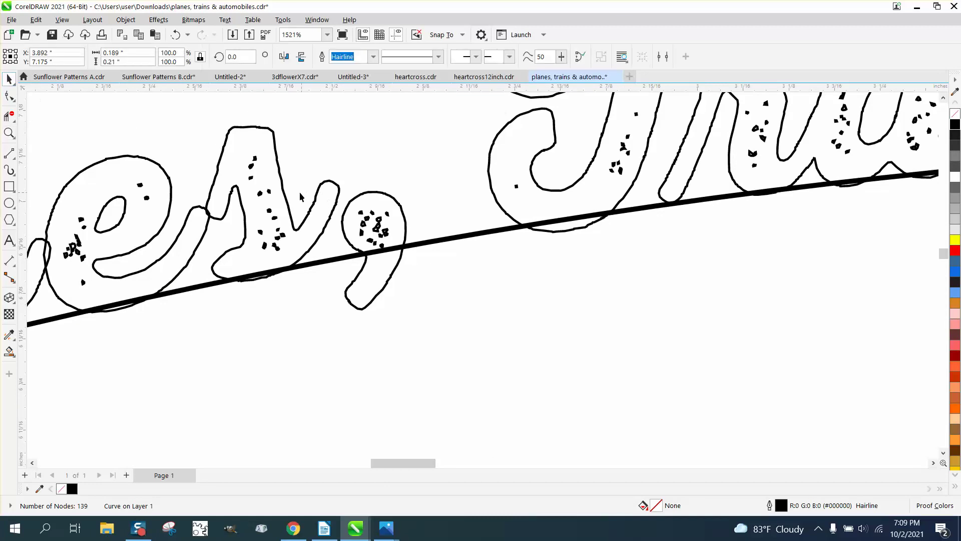
{"action": "left_click", "coordinate": [285, 195]}
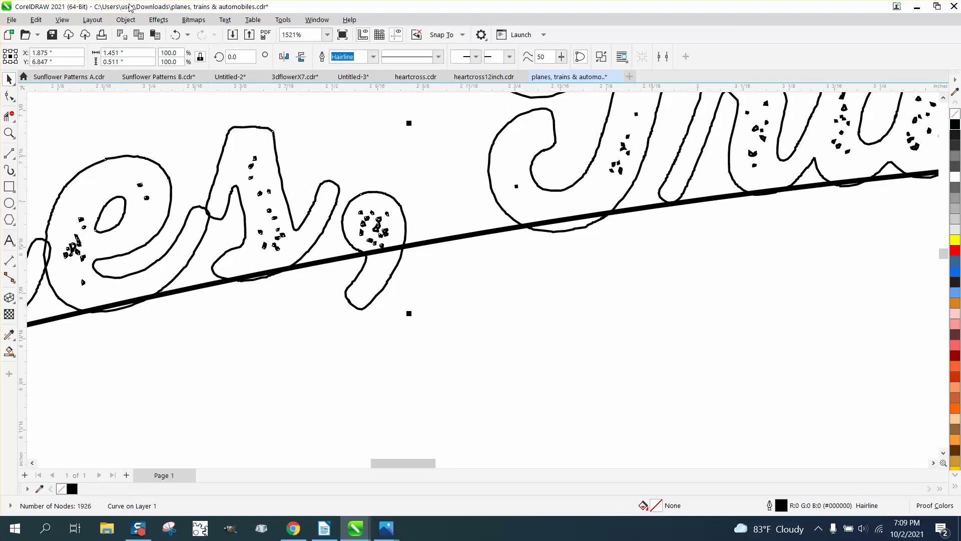
{"action": "left_click", "coordinate": [127, 19]}
{"action": "left_click", "coordinate": [152, 289]}
Step: Move the s of 'Planes' left and down and smear away the loop on its stroke
{"action": "left_click", "coordinate": [317, 228]}
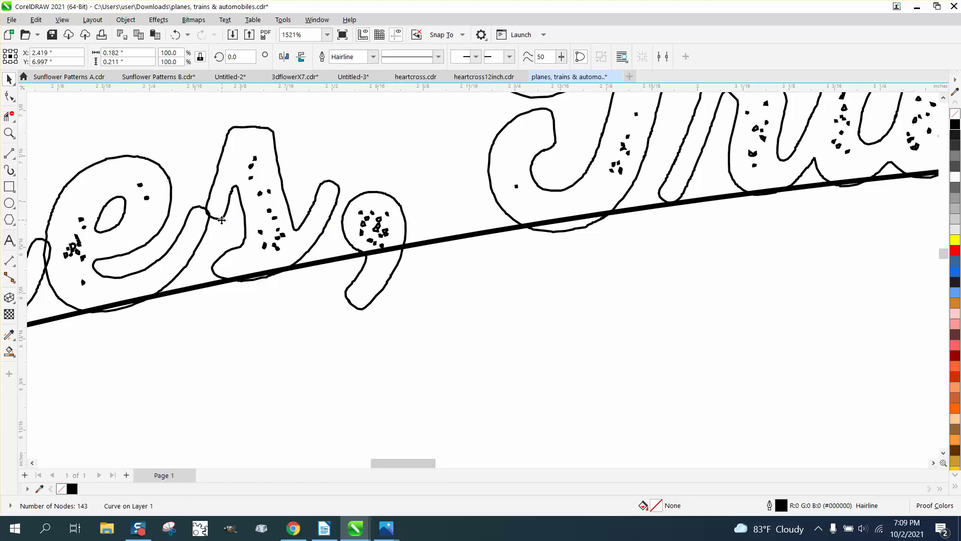
{"action": "left_click_drag", "start_coordinate": [218, 220], "coordinate": [209, 224]}
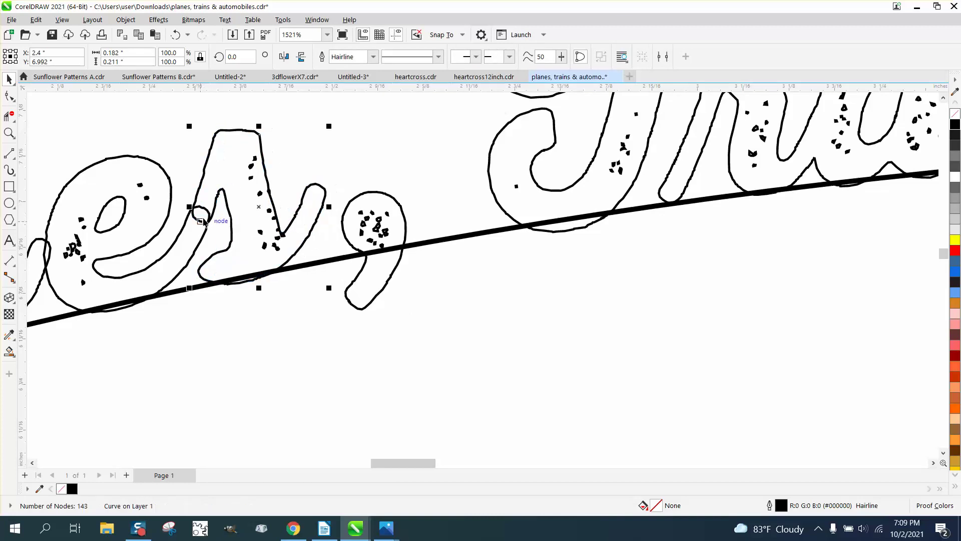
{"action": "left_click", "coordinate": [8, 120]}
{"action": "left_click_drag", "start_coordinate": [203, 202], "coordinate": [200, 215]}
{"action": "scroll", "coordinate": [213, 216], "scroll_direction": "down", "scroll_amount": 5}
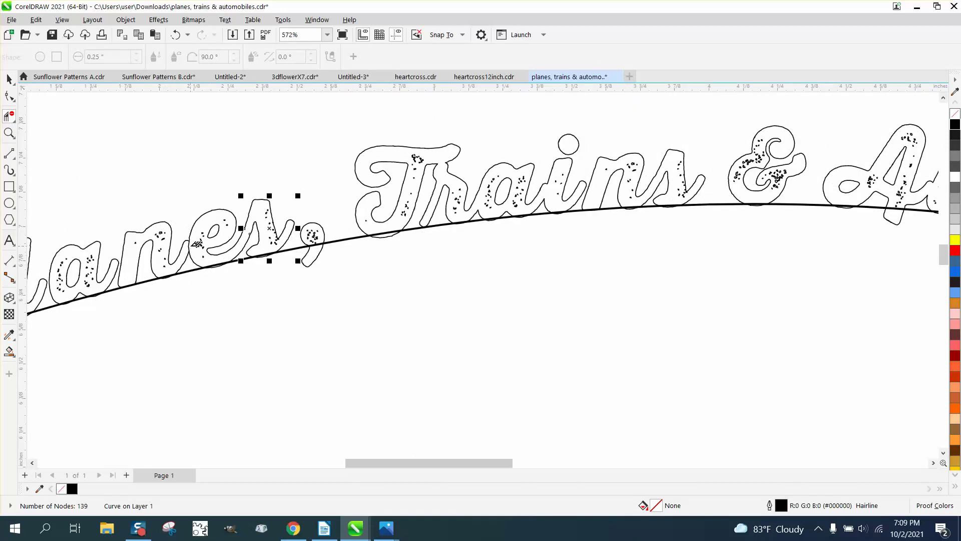
{"action": "scroll", "coordinate": [154, 271], "scroll_direction": "down", "scroll_amount": 5}
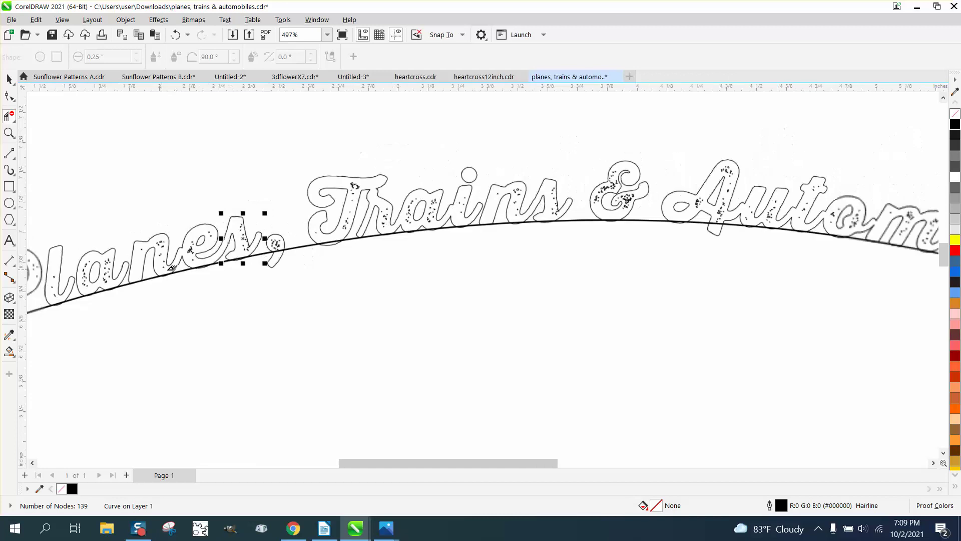
Step: Drag the arc down clear of the lettering, then select all 217 outlined lettering pieces
{"action": "left_click", "coordinate": [9, 79]}
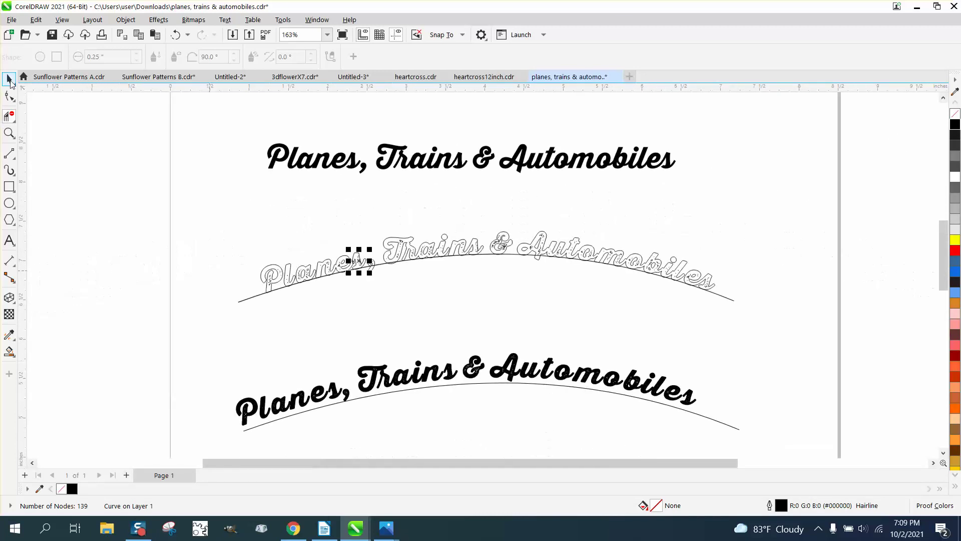
{"action": "left_click", "coordinate": [257, 295]}
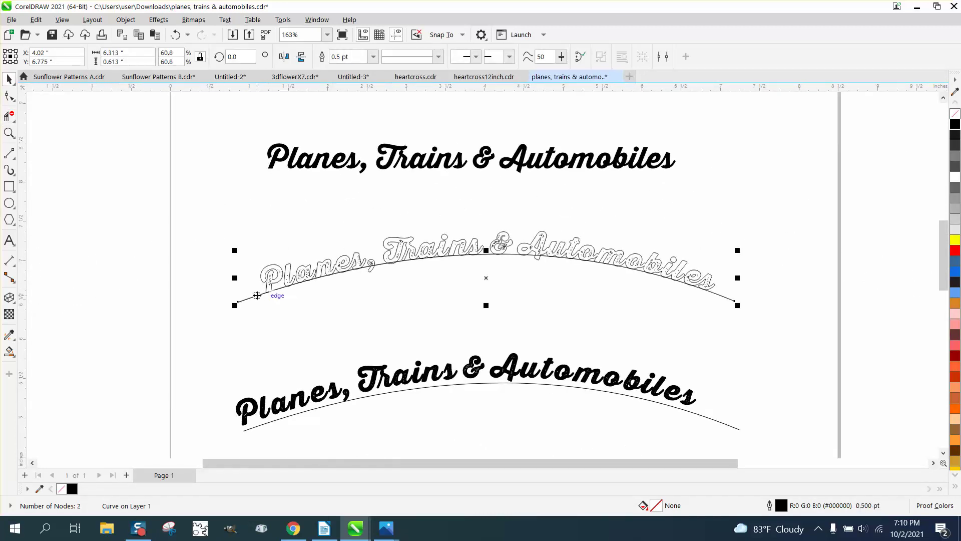
{"action": "left_click", "coordinate": [123, 21]}
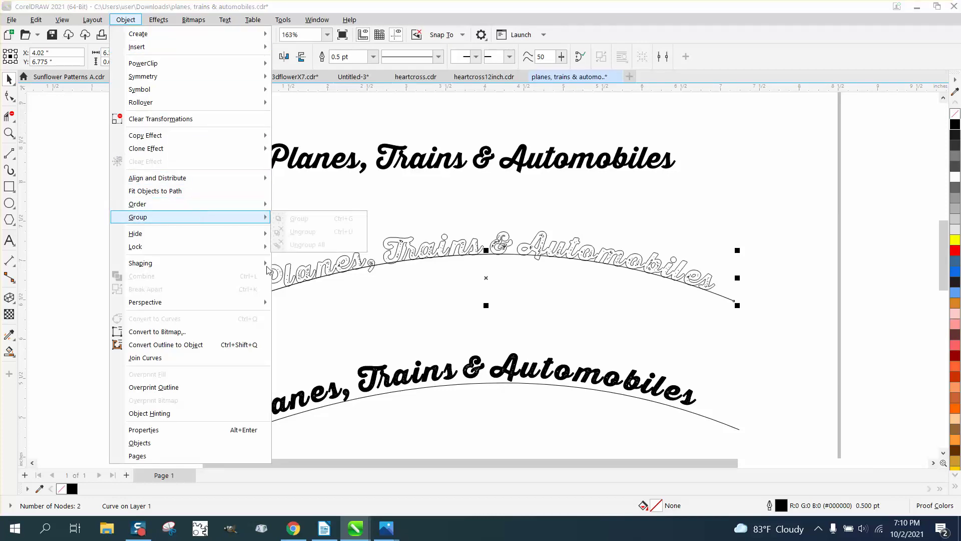
{"action": "left_click", "coordinate": [339, 198]}
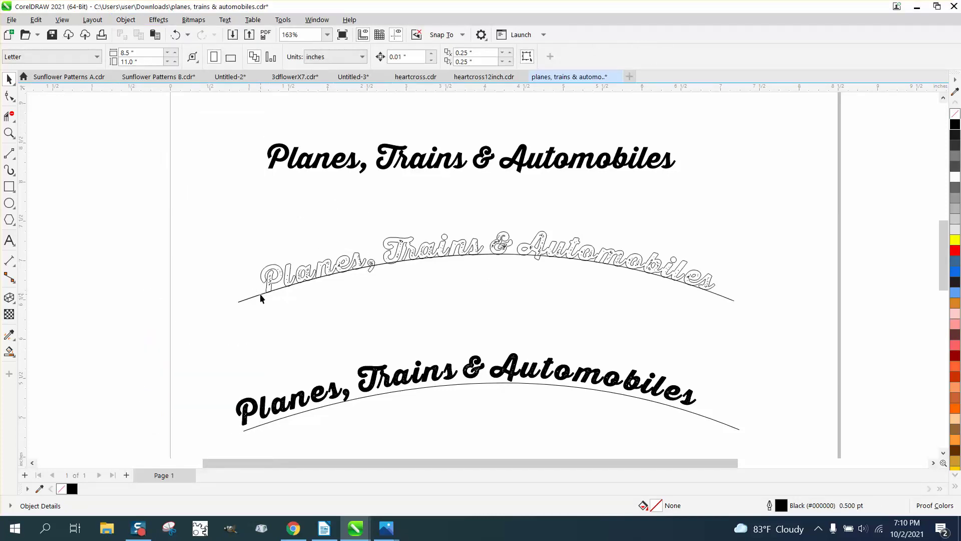
{"action": "left_click_drag", "start_coordinate": [260, 299], "coordinate": [253, 334]}
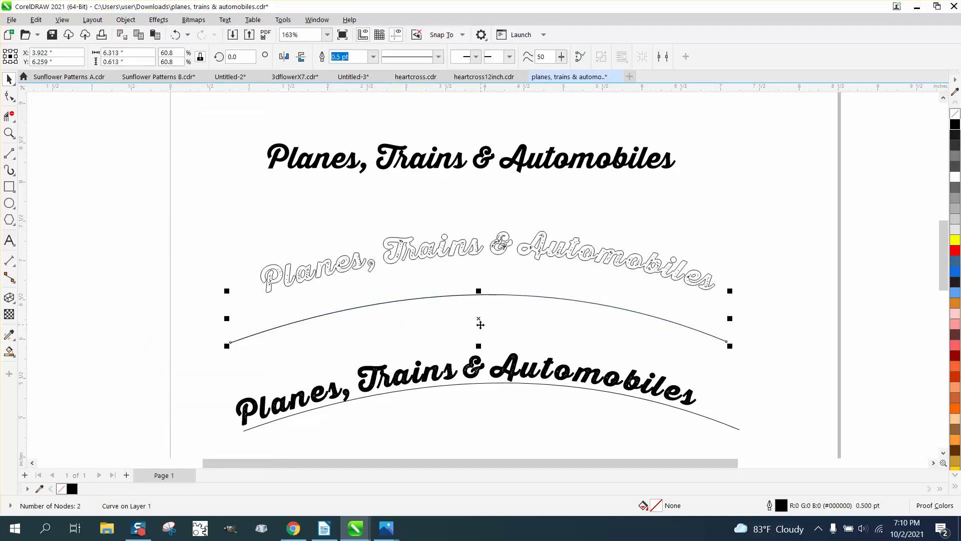
{"action": "left_click_drag", "start_coordinate": [478, 319], "coordinate": [480, 343]}
{"action": "left_click_drag", "start_coordinate": [225, 229], "coordinate": [244, 254]}
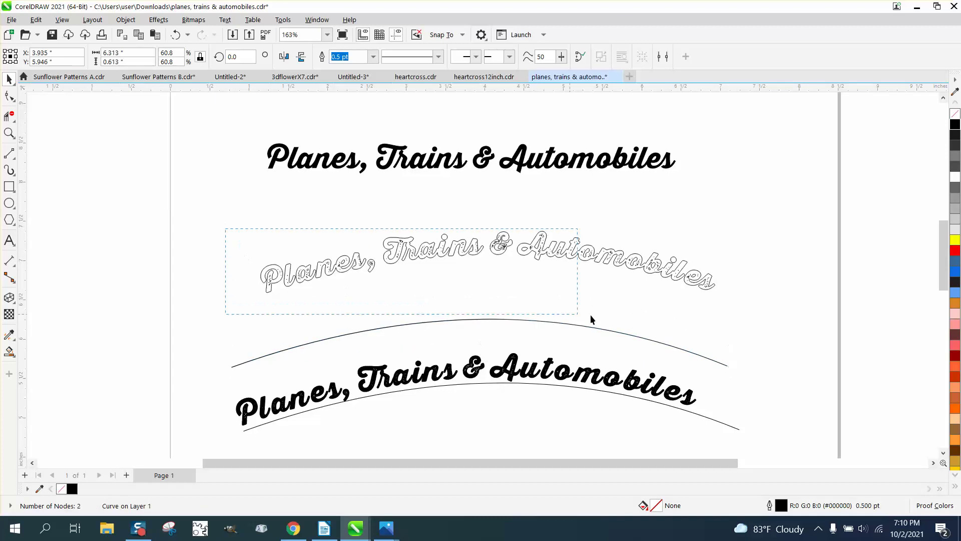
{"action": "left_click_drag", "start_coordinate": [738, 326], "coordinate": [739, 328]}
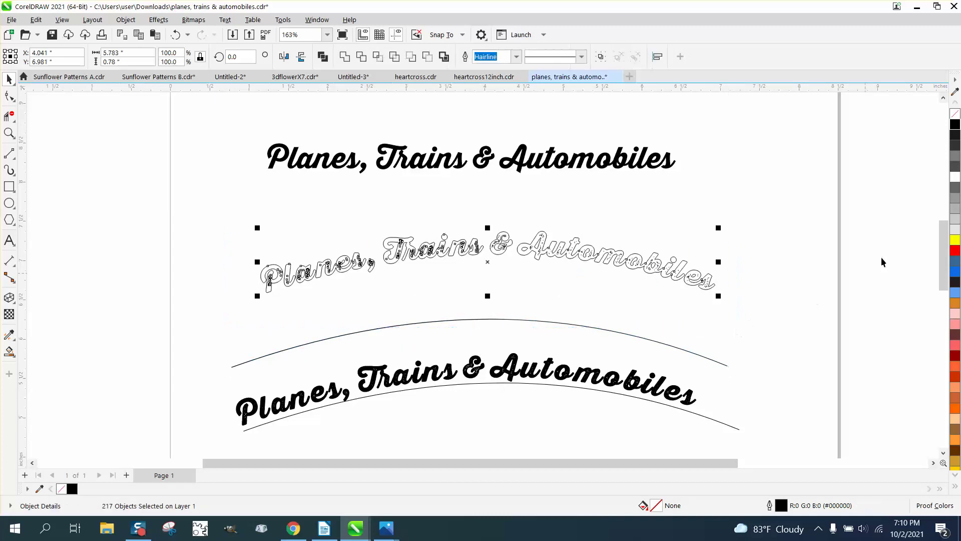
{"action": "left_click", "coordinate": [956, 125]}
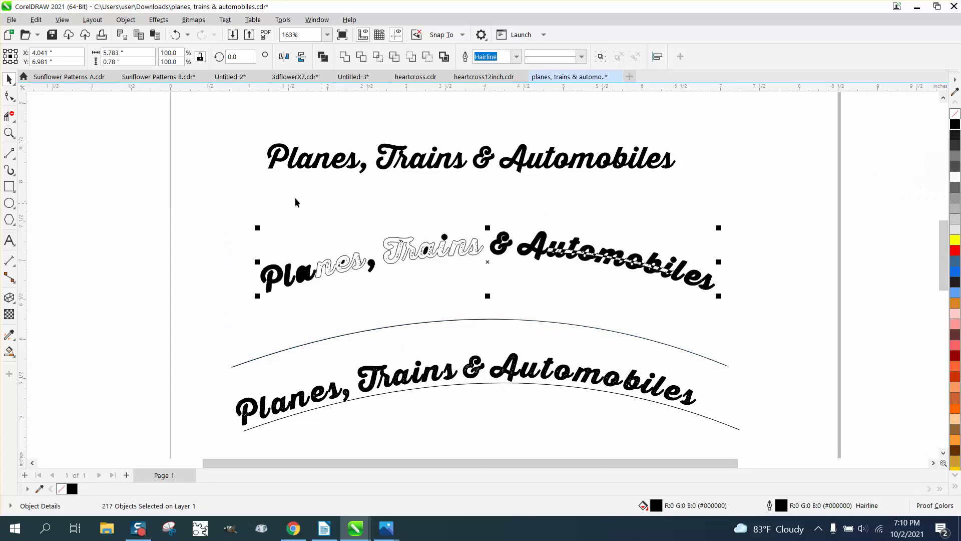
{"action": "left_click", "coordinate": [9, 133]}
{"action": "scroll", "coordinate": [528, 244], "scroll_direction": "up", "scroll_amount": 5}
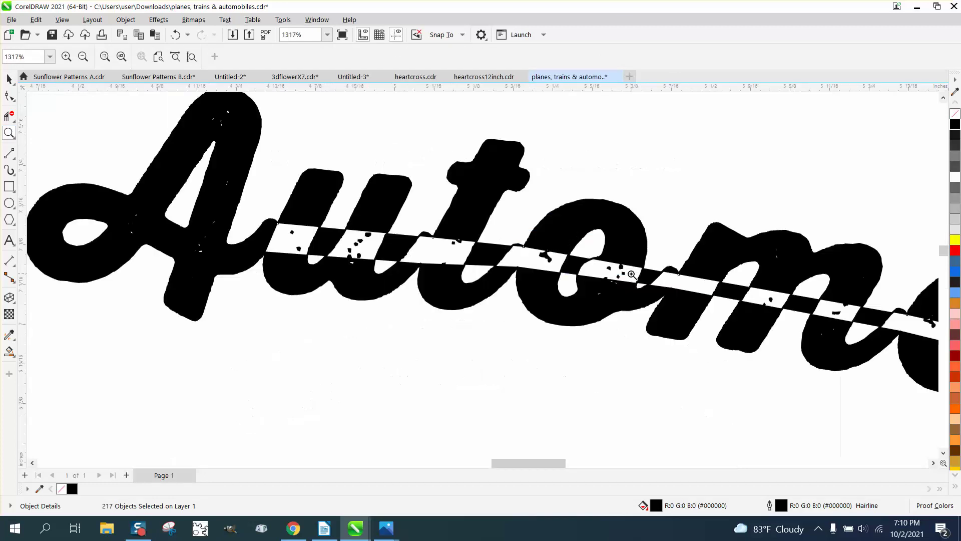
{"action": "scroll", "coordinate": [615, 274], "scroll_direction": "down", "scroll_amount": 1}
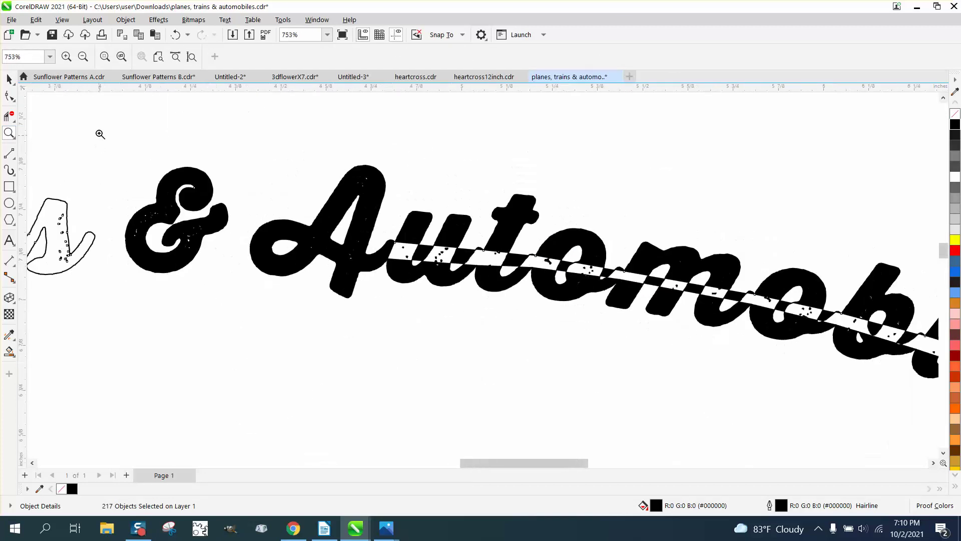
{"action": "left_click", "coordinate": [178, 34]}
{"action": "scroll", "coordinate": [396, 223], "scroll_direction": "down", "scroll_amount": 3}
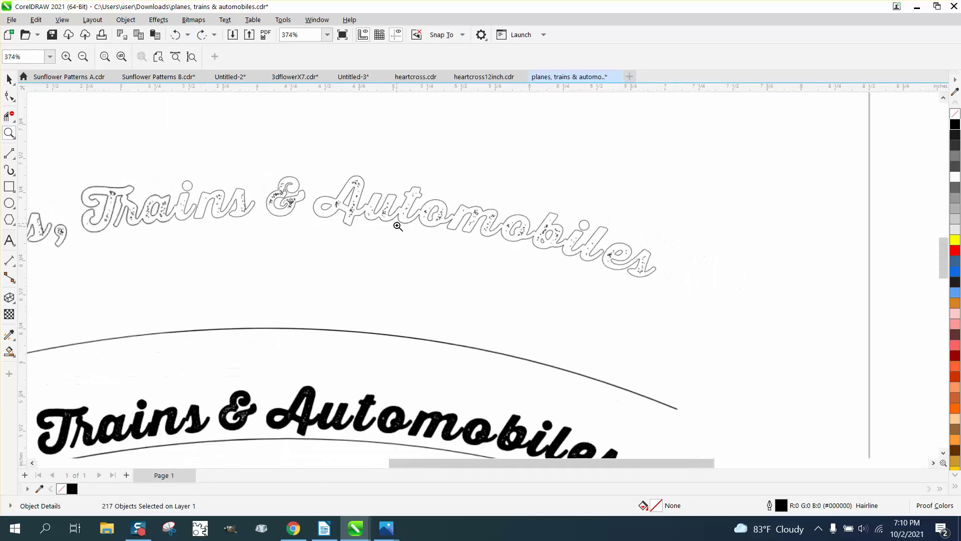
{"action": "scroll", "coordinate": [398, 227], "scroll_direction": "down", "scroll_amount": 2}
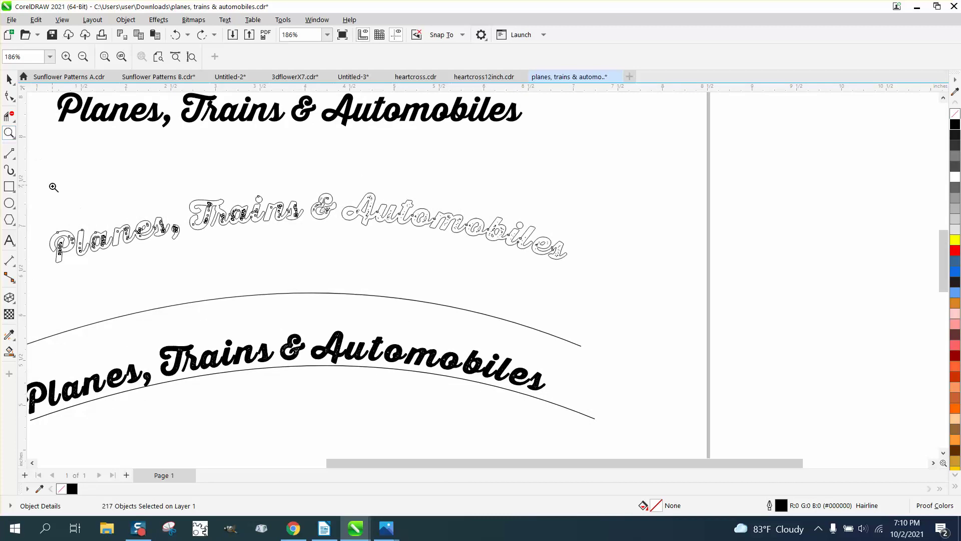
Step: Zoom in on 'Planes,' and set the Smart Fill colour to black, undoing a stray orange fill
{"action": "left_click_drag", "start_coordinate": [40, 212], "coordinate": [216, 257]}
{"action": "left_click", "coordinate": [9, 352]}
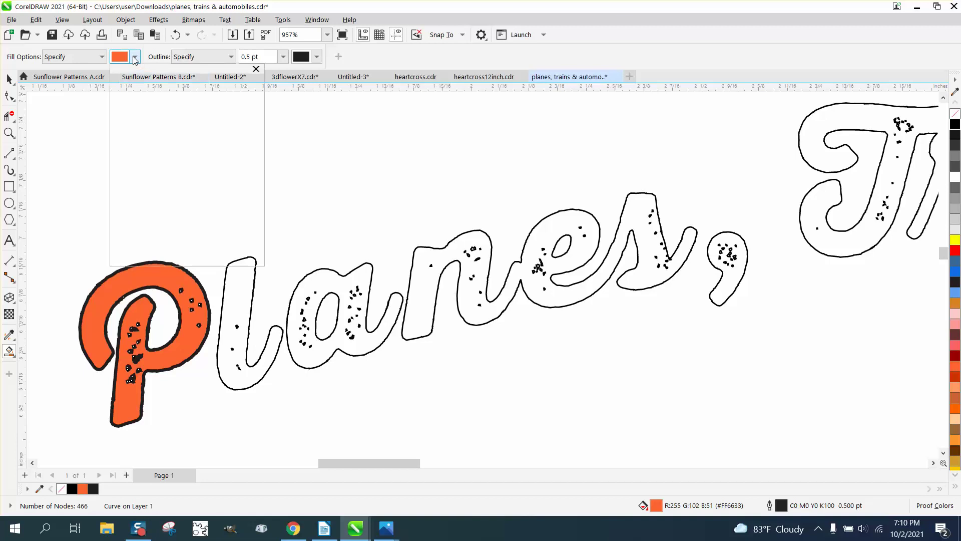
{"action": "left_click", "coordinate": [134, 57]}
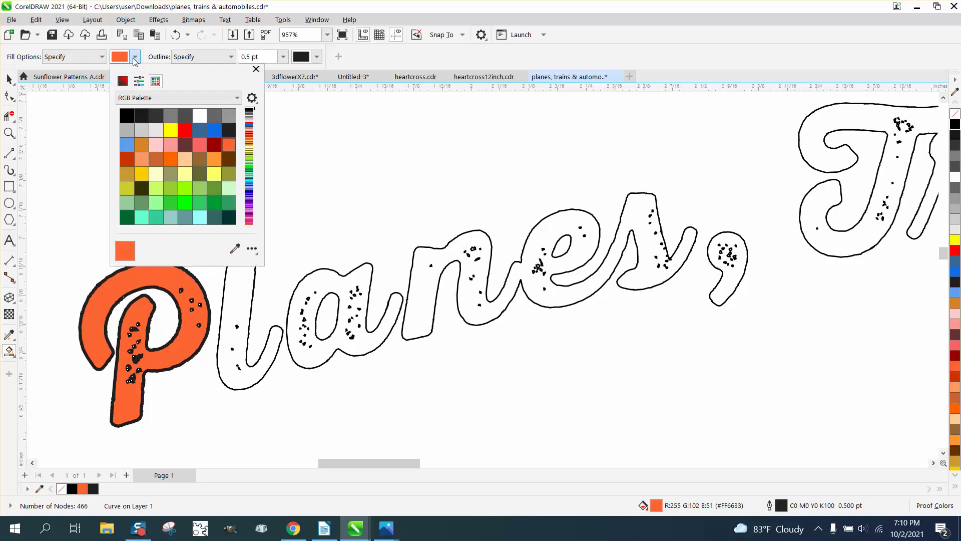
{"action": "left_click", "coordinate": [172, 36]}
{"action": "left_click", "coordinate": [175, 35]}
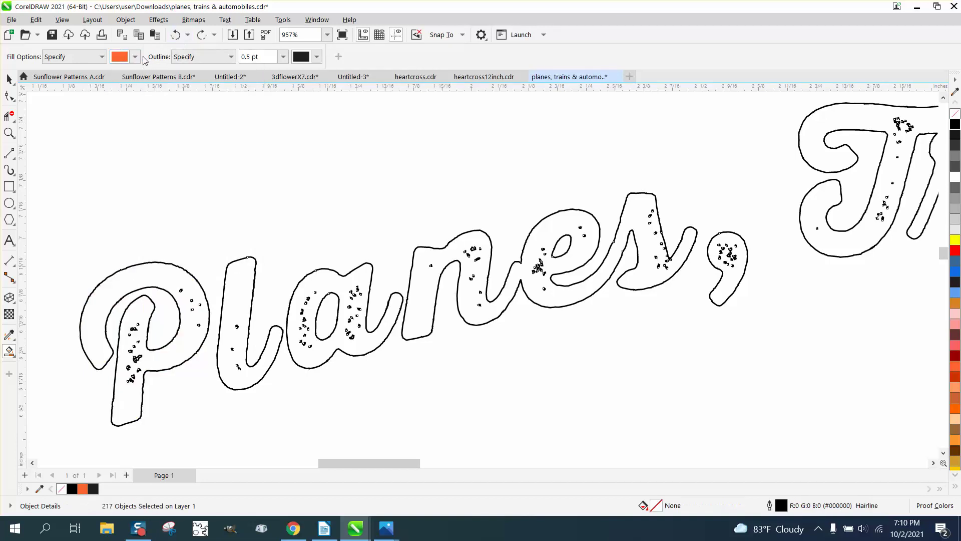
{"action": "left_click", "coordinate": [135, 57]}
{"action": "left_click", "coordinate": [125, 131]}
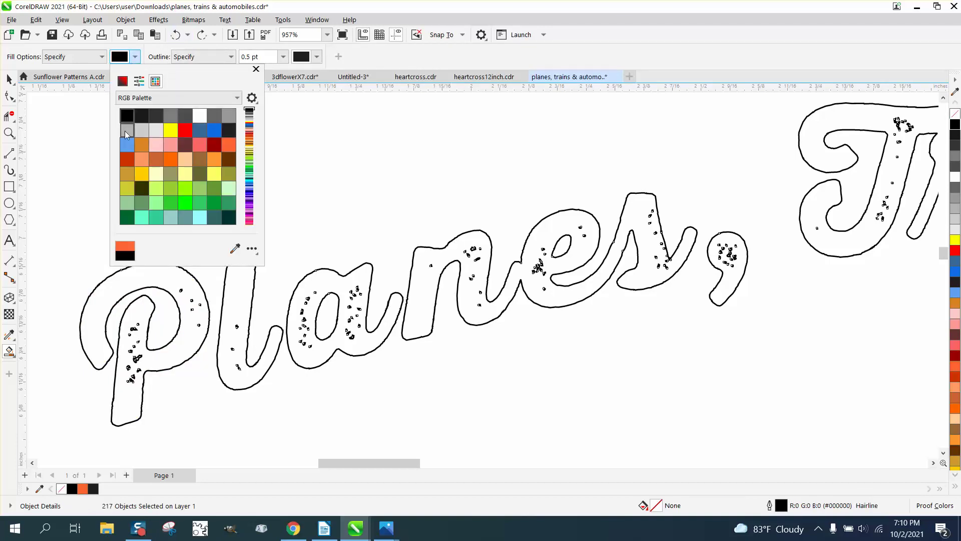
{"action": "left_click", "coordinate": [152, 285]}
Step: Smart-fill the P, l, a, joined 'nes', comma and T outlines solid black
{"action": "left_click", "coordinate": [185, 275]}
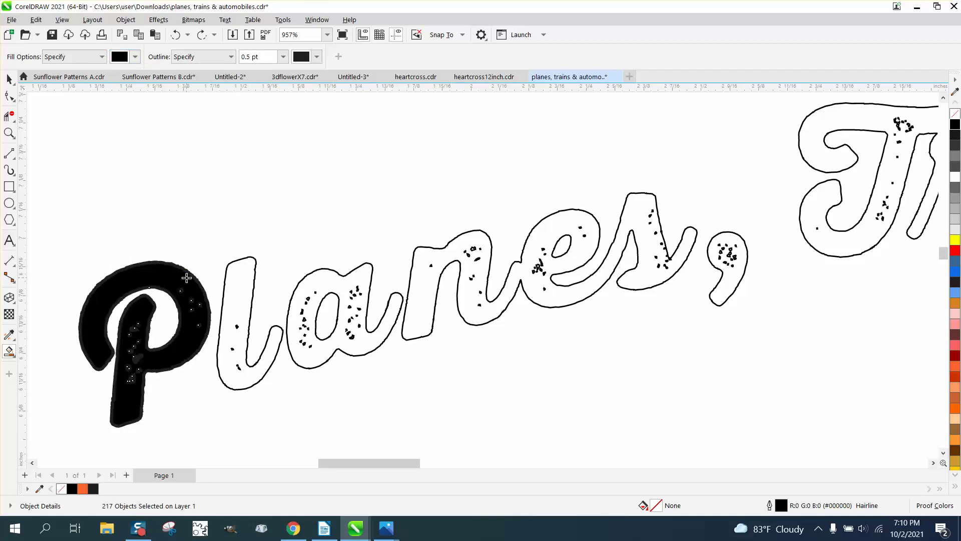
{"action": "left_click", "coordinate": [230, 280]}
{"action": "left_click", "coordinate": [310, 286]}
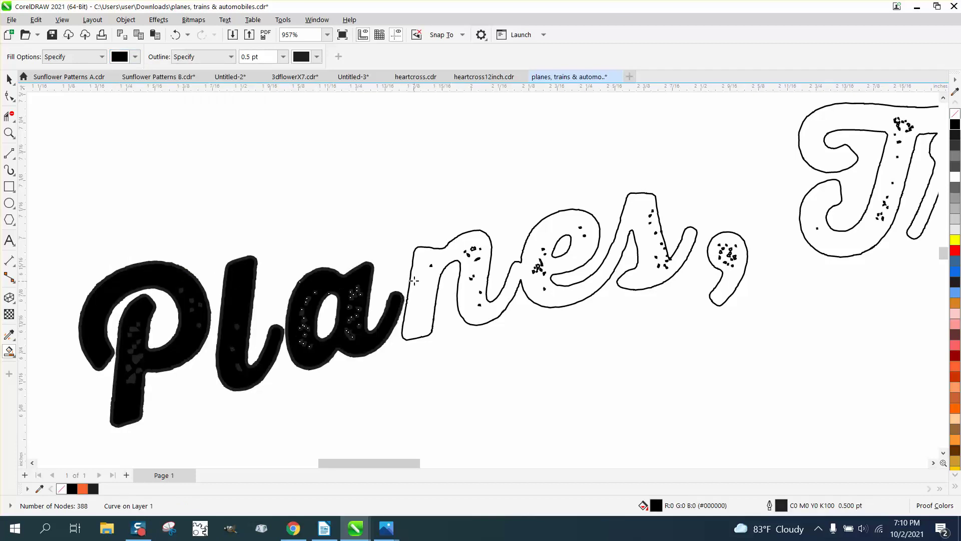
{"action": "left_click", "coordinate": [434, 274]}
{"action": "left_click", "coordinate": [715, 264]}
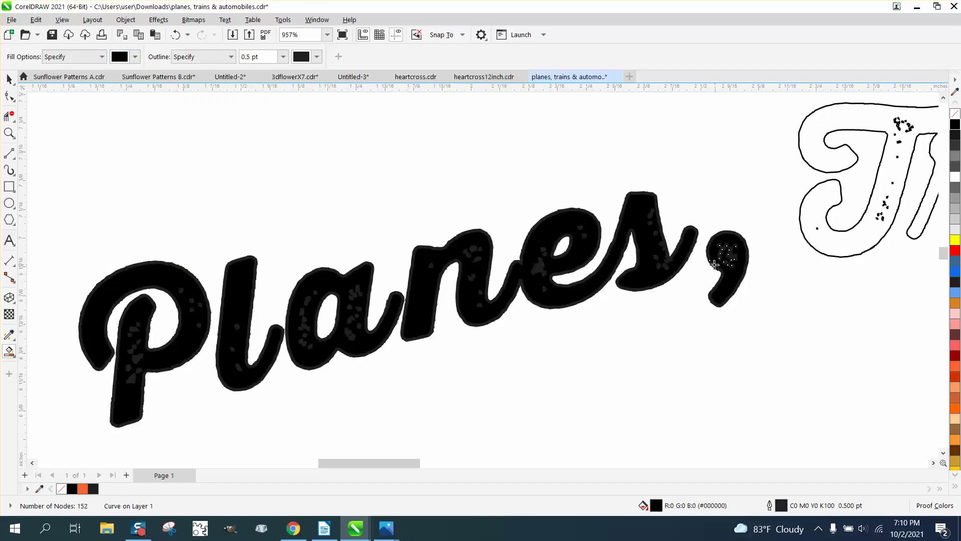
{"action": "left_click", "coordinate": [815, 243]}
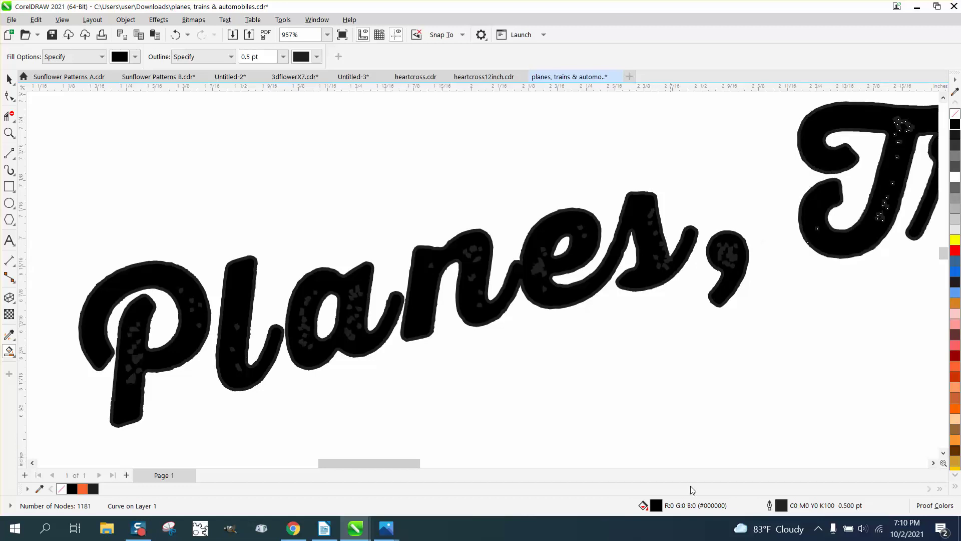
Step: Smart-fill the i dot, 'ns', ampersand and final 'es' outlines solid black
{"action": "left_click_drag", "start_coordinate": [418, 463], "coordinate": [492, 466]}
{"action": "left_click", "coordinate": [457, 105]}
{"action": "left_click", "coordinate": [571, 160]}
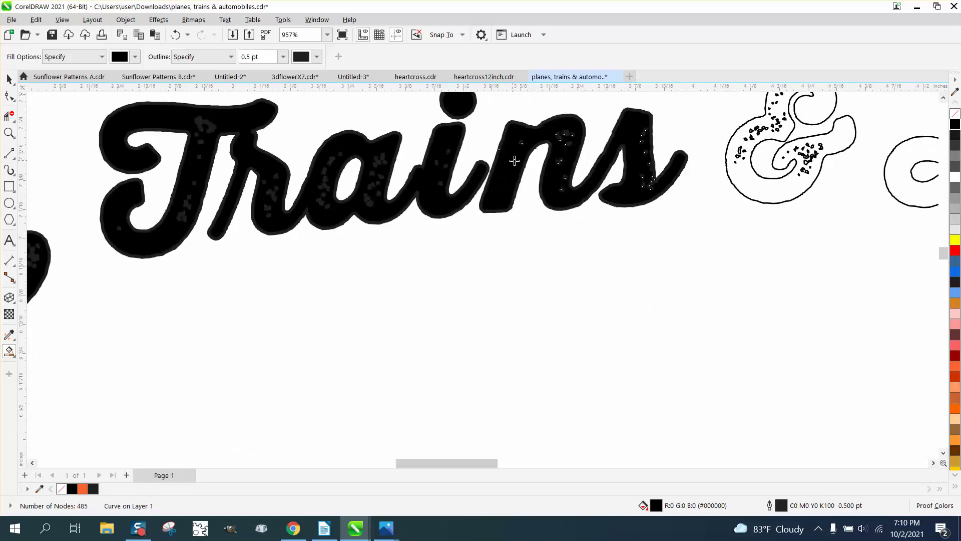
{"action": "left_click", "coordinate": [739, 163]}
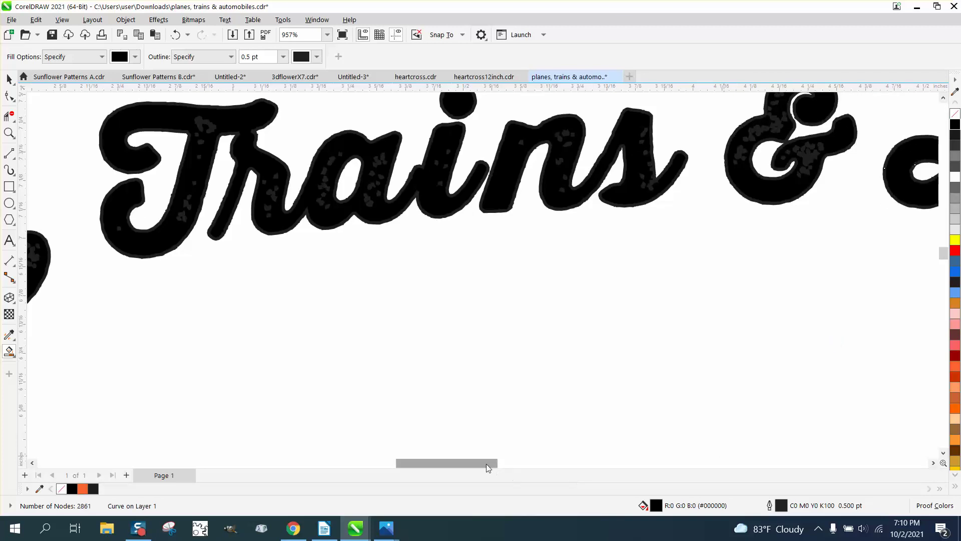
{"action": "left_click_drag", "start_coordinate": [488, 466], "coordinate": [640, 467]}
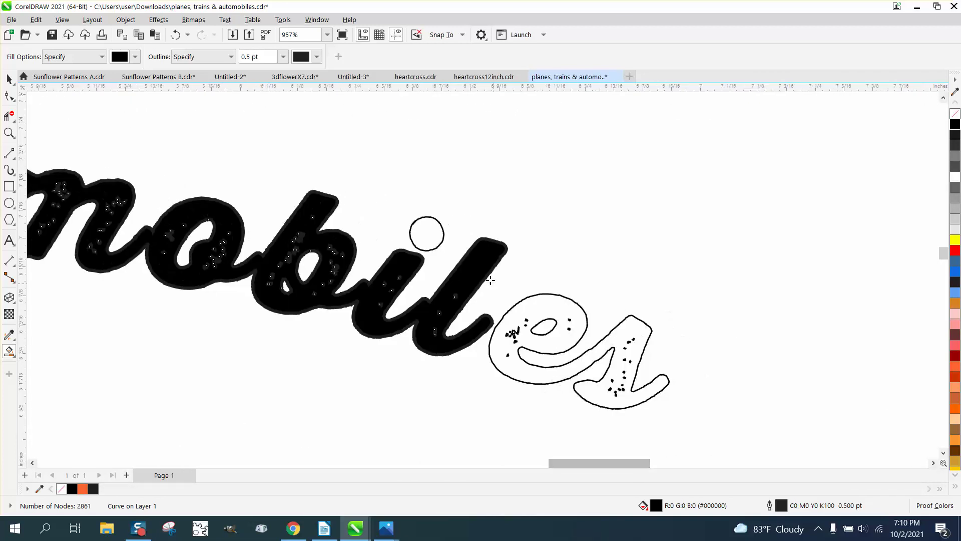
{"action": "left_click", "coordinate": [550, 317]}
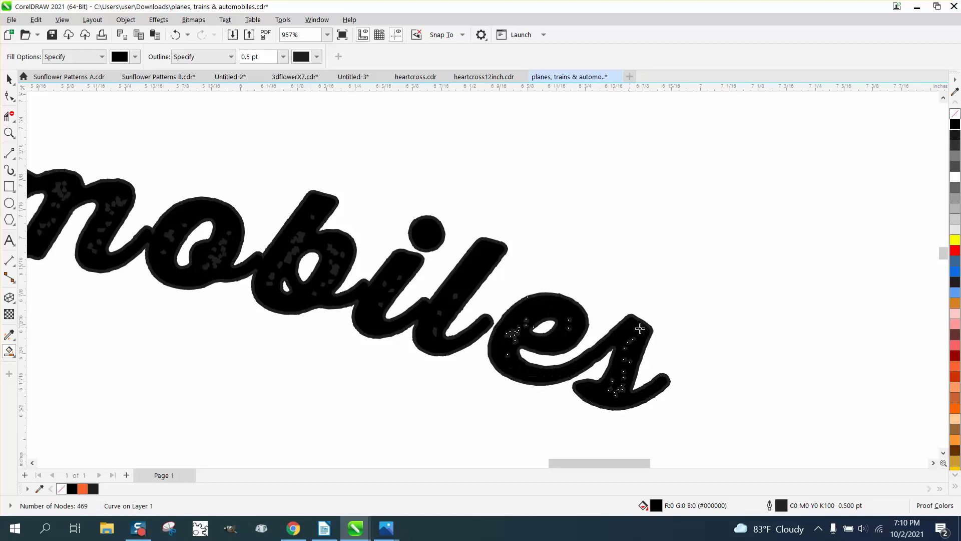
{"action": "scroll", "coordinate": [708, 303], "scroll_direction": "down", "scroll_amount": 5}
{"action": "scroll", "coordinate": [740, 278], "scroll_direction": "down", "scroll_amount": 2}
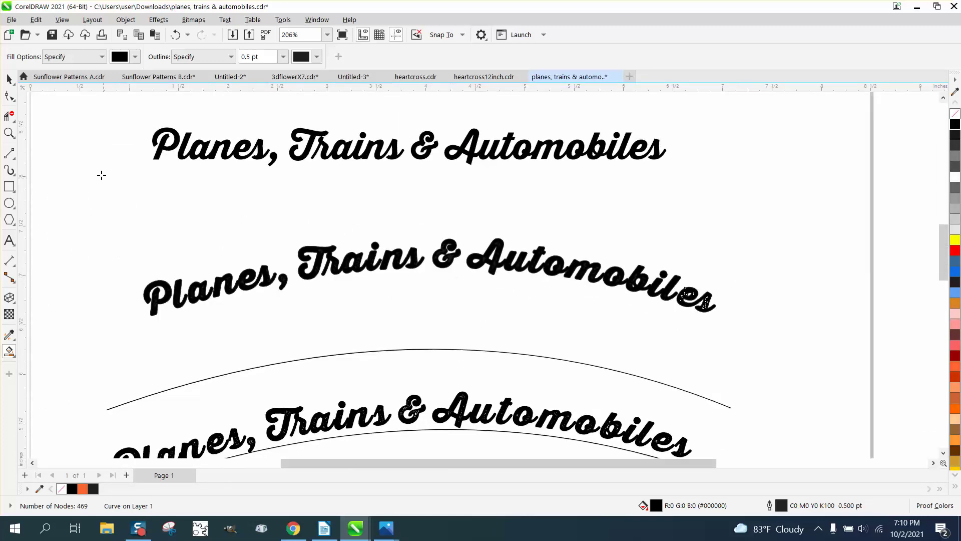
Step: Select all pieces of the filled arched lettering, undoing an accidental move onto the title
{"action": "left_click", "coordinate": [9, 133]}
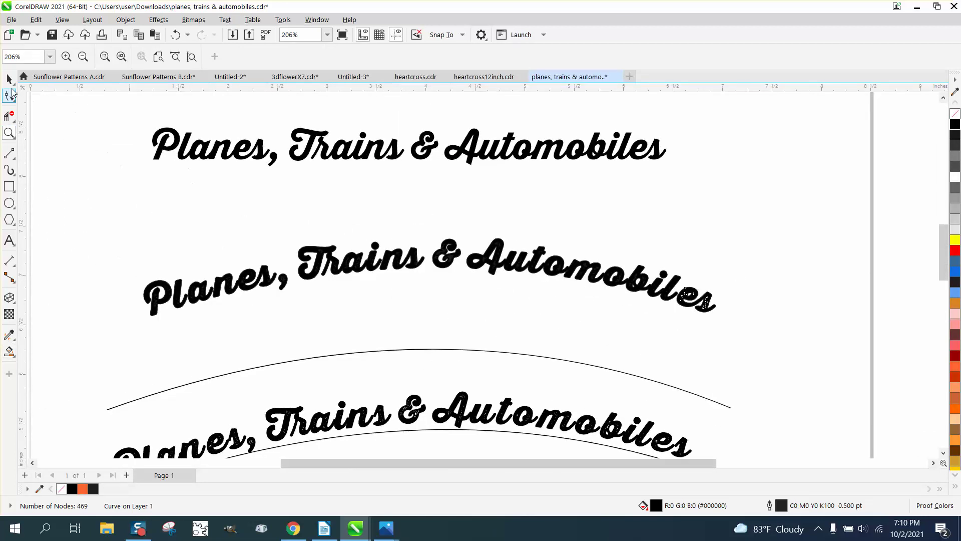
{"action": "left_click", "coordinate": [9, 78]}
{"action": "left_click", "coordinate": [256, 159]}
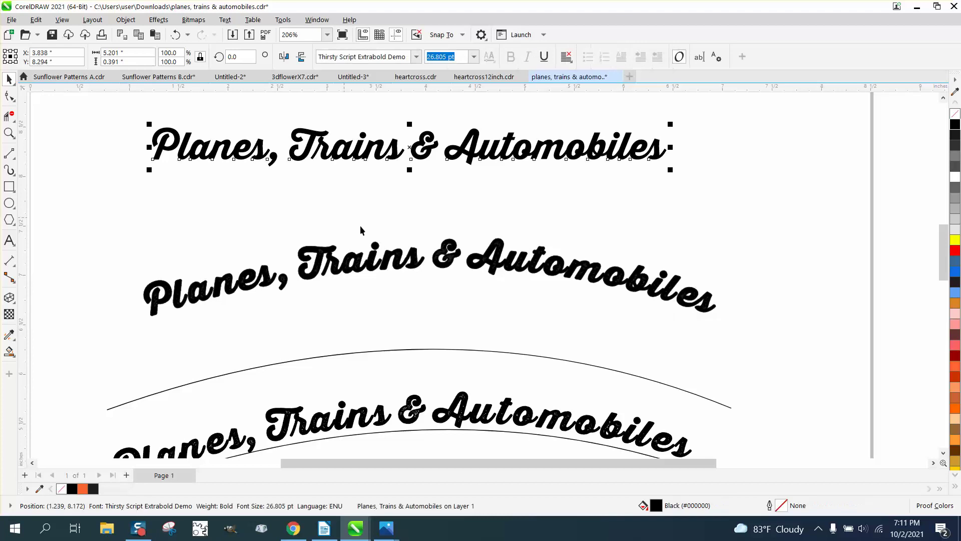
{"action": "left_click", "coordinate": [418, 260]}
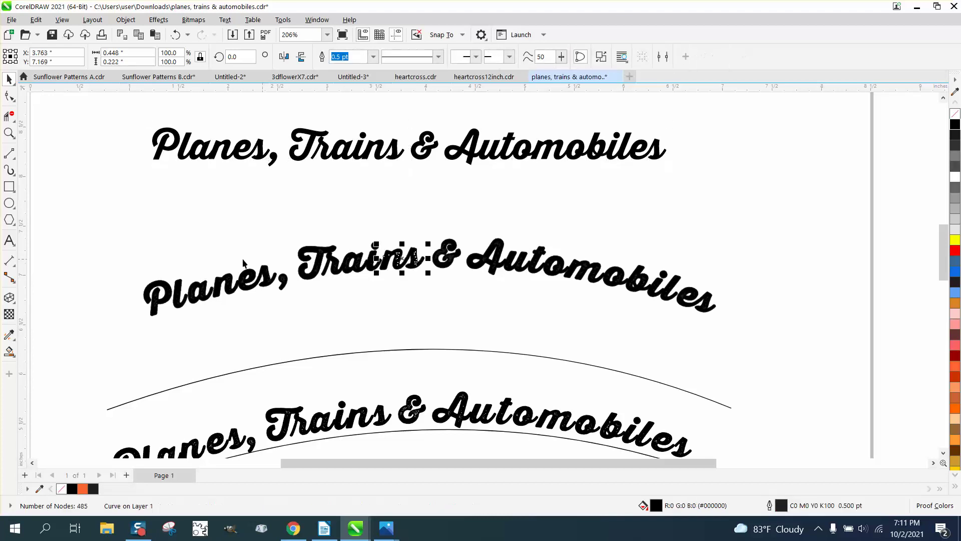
{"action": "left_click_drag", "start_coordinate": [109, 241], "coordinate": [268, 305]}
{"action": "left_click_drag", "start_coordinate": [744, 342], "coordinate": [743, 343]}
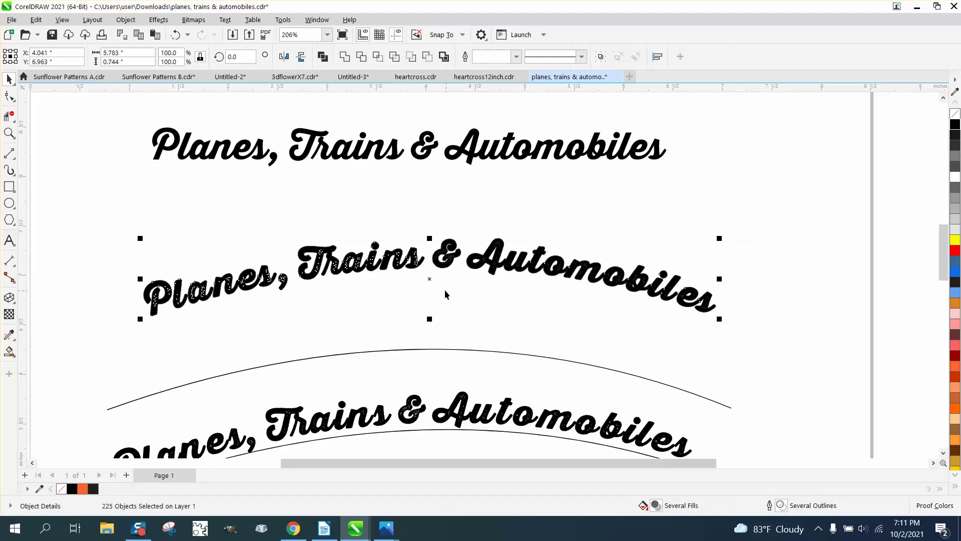
{"action": "left_click_drag", "start_coordinate": [429, 280], "coordinate": [428, 139]}
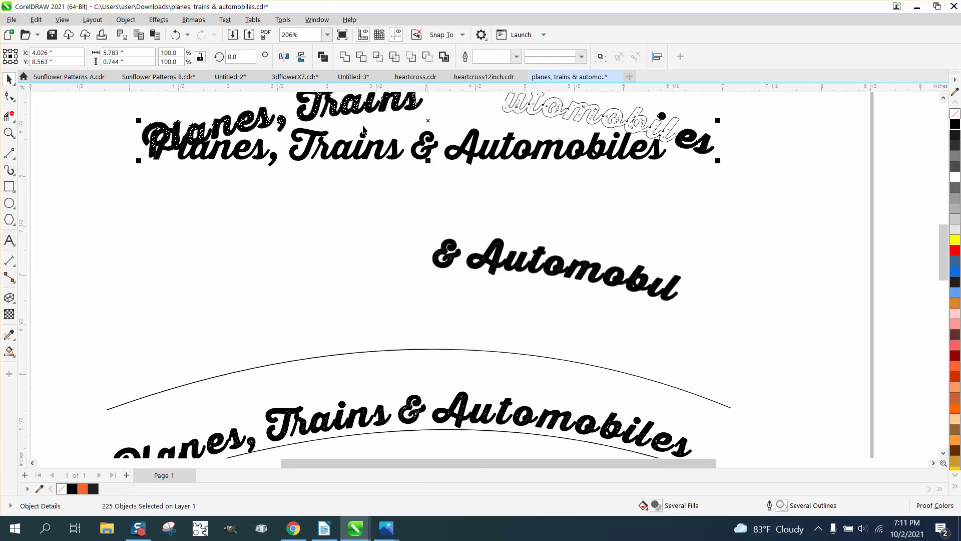
{"action": "left_click", "coordinate": [181, 32]}
Step: Group the 229 letter pieces with Ctrl+G and move the group above the straight title
{"action": "left_click_drag", "start_coordinate": [95, 216], "coordinate": [750, 358]}
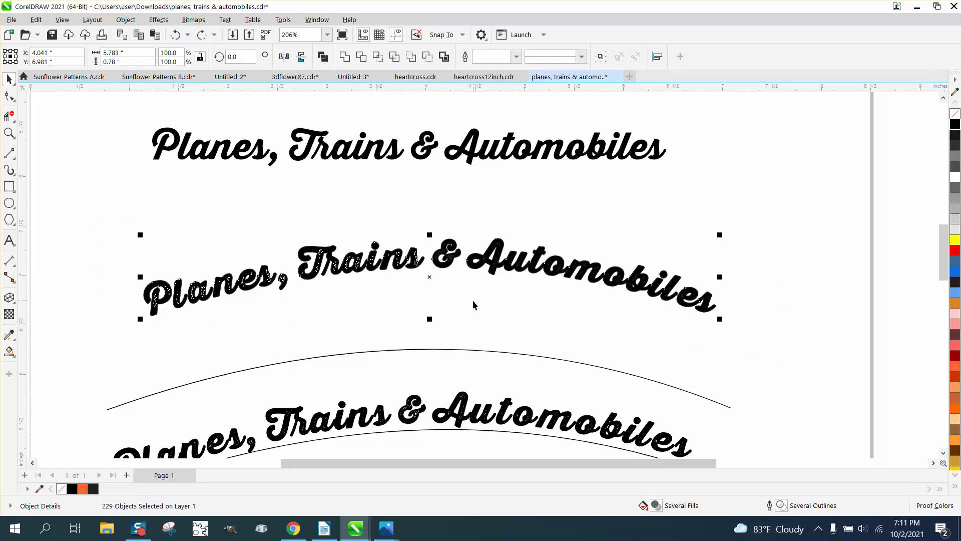
{"action": "key", "text": "ctrl+g"}
{"action": "scroll", "coordinate": [471, 296], "scroll_direction": "down", "scroll_amount": 2}
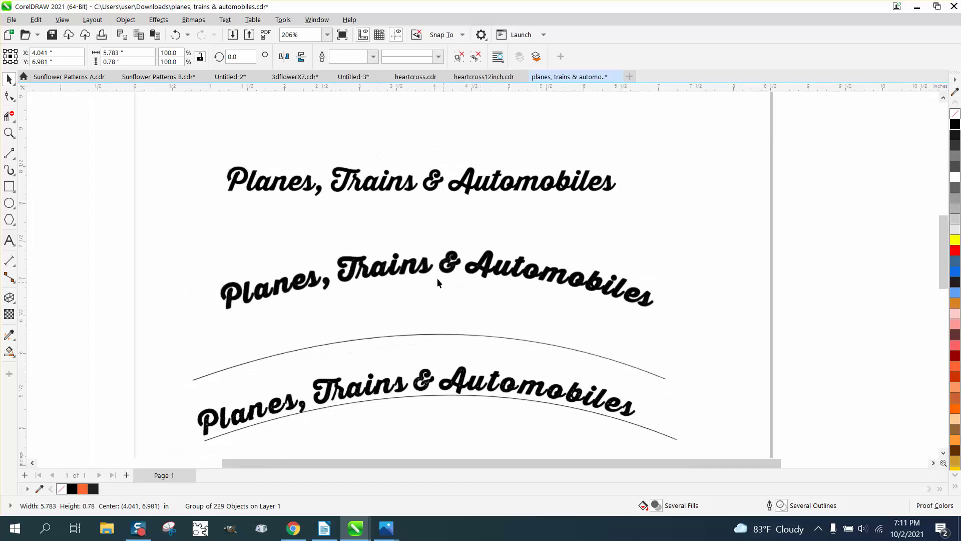
{"action": "left_click_drag", "start_coordinate": [445, 272], "coordinate": [440, 248]}
{"action": "mouse_move", "coordinate": [437, 332]}
{"action": "left_mouse_down"}
{"action": "mouse_move", "coordinate": [437, 320]}
{"action": "mouse_move", "coordinate": [438, 334]}
{"action": "left_mouse_up"}
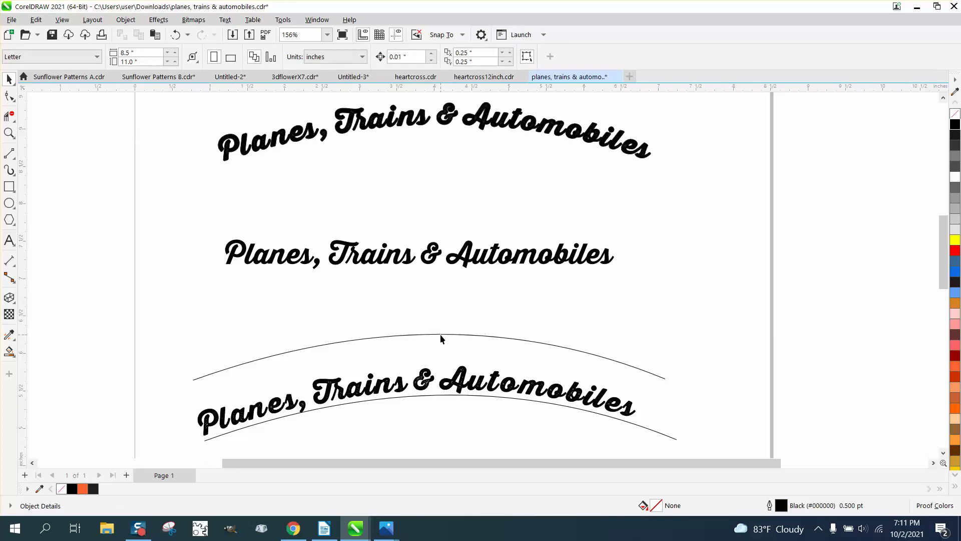
Step: Move the upper arc curve up beneath the straight title
{"action": "double_click", "coordinate": [440, 334]}
{"action": "key", "text": "space"}
{"action": "left_click_drag", "start_coordinate": [429, 356], "coordinate": [428, 306]}
Step: Fit the straight 'Planes, Trains & Automobiles' text to the upper arc with Fit Text to Path
{"action": "left_click", "coordinate": [424, 261]}
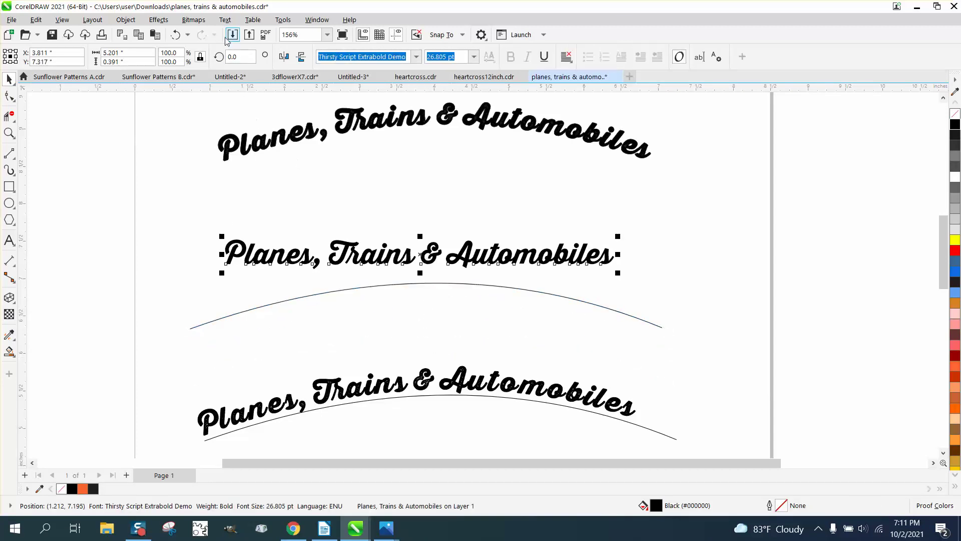
{"action": "left_click", "coordinate": [225, 20]}
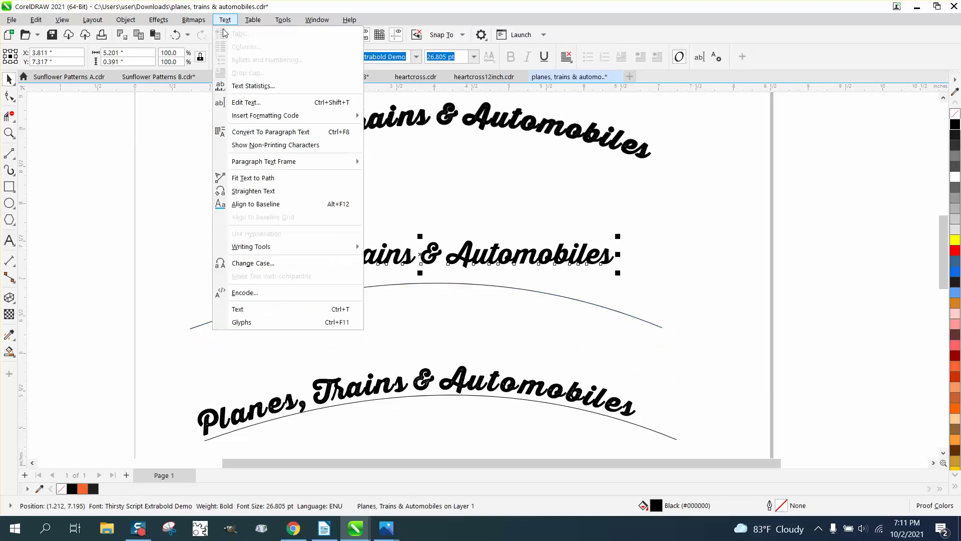
{"action": "left_click", "coordinate": [249, 179]}
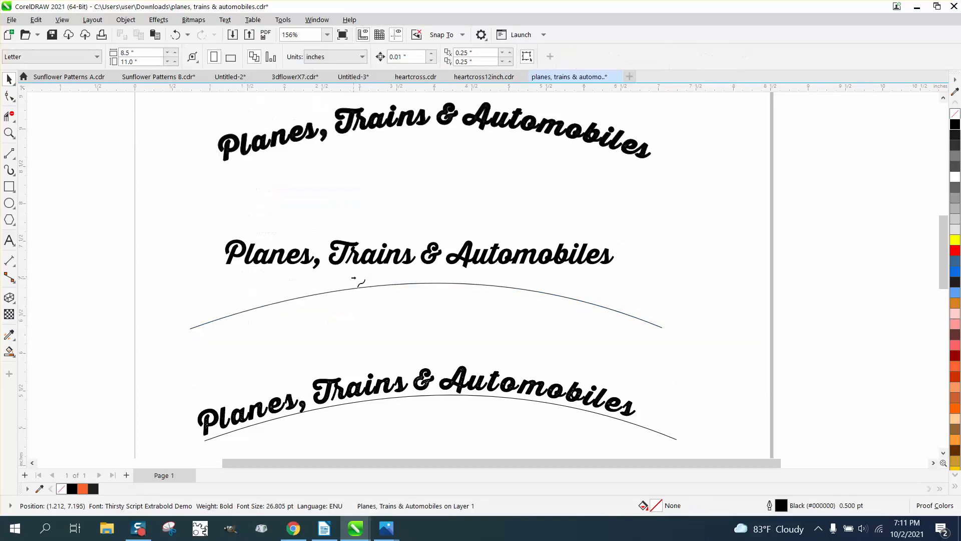
{"action": "left_click", "coordinate": [225, 320]}
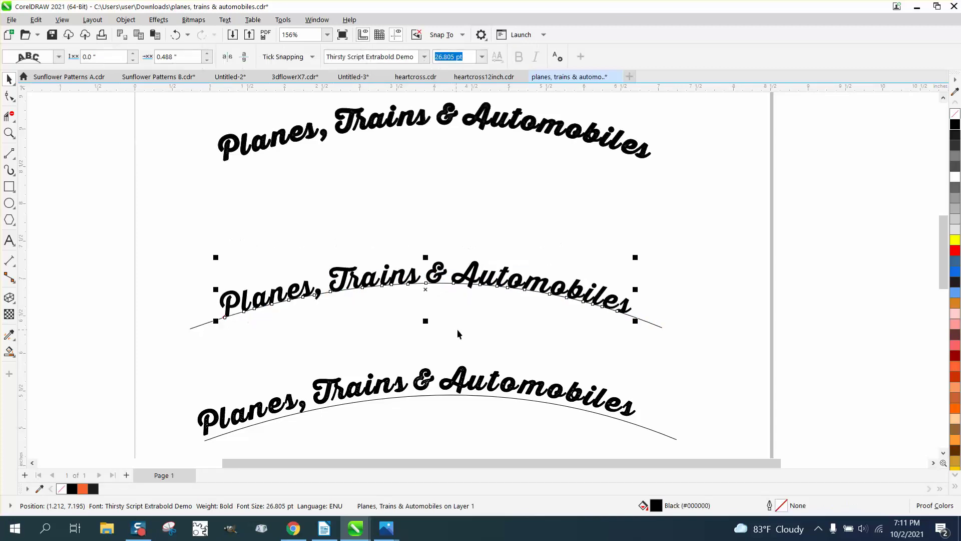
Step: Zoom in on the end of 'Automobiles' to check the fitted text
{"action": "left_click", "coordinate": [8, 133]}
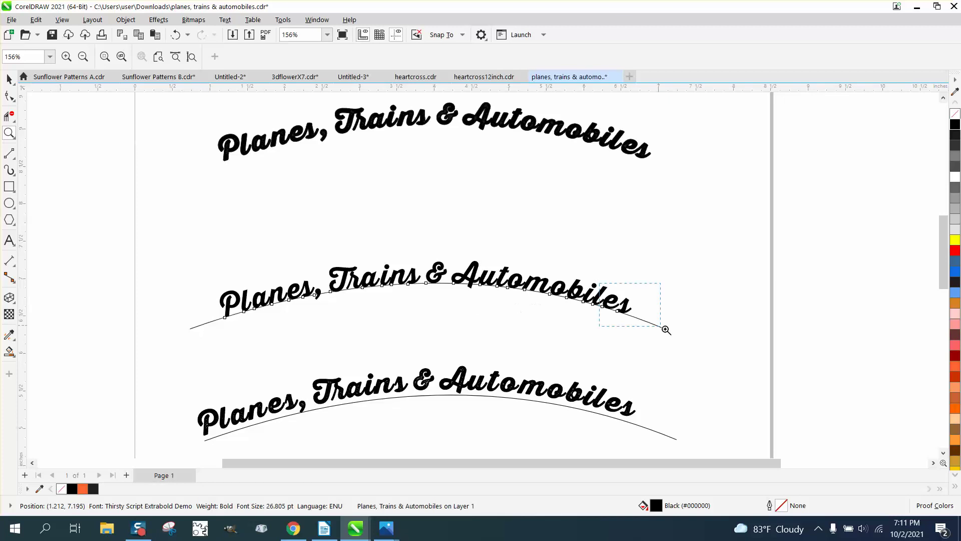
{"action": "left_click_drag", "start_coordinate": [668, 330], "coordinate": [666, 332]}
{"action": "scroll", "coordinate": [426, 272], "scroll_direction": "down", "scroll_amount": 4}
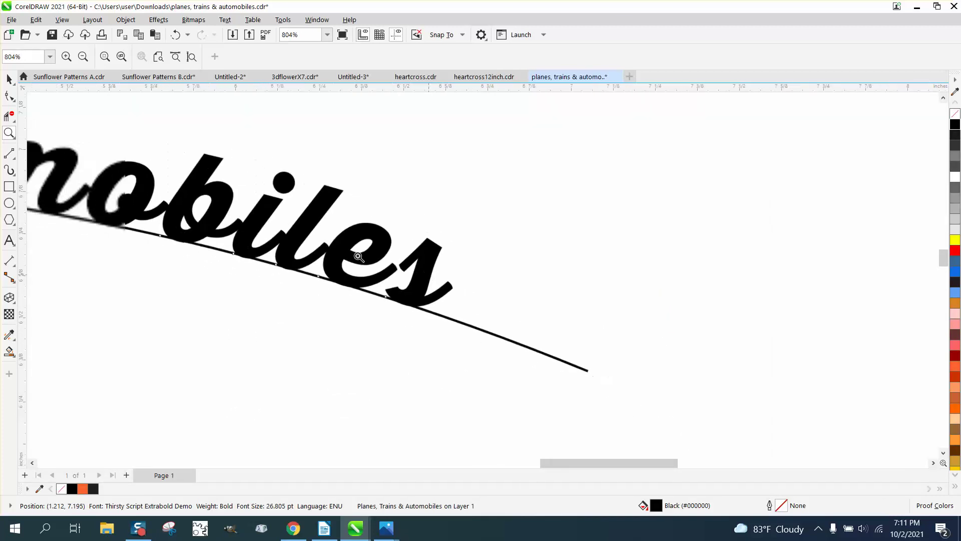
{"action": "scroll", "coordinate": [429, 275], "scroll_direction": "down", "scroll_amount": 4}
{"action": "scroll", "coordinate": [507, 246], "scroll_direction": "down", "scroll_amount": 4}
{"action": "scroll", "coordinate": [515, 250], "scroll_direction": "down", "scroll_amount": 2}
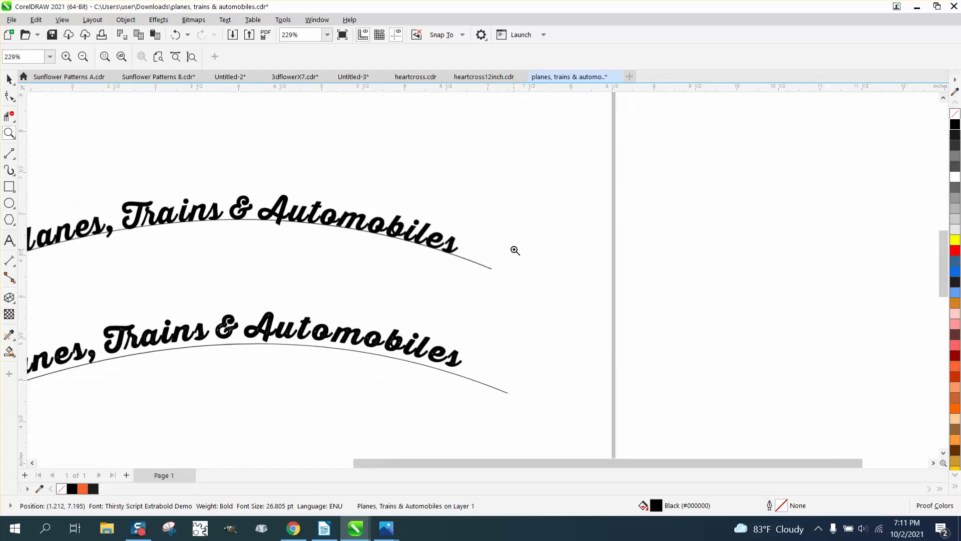
Step: Convert the arched text to curves and break it apart, then undo both steps
{"action": "left_click", "coordinate": [9, 79]}
{"action": "mouse_move", "coordinate": [103, 204]}
{"action": "left_mouse_down"}
{"action": "mouse_move", "coordinate": [424, 275]}
{"action": "mouse_move", "coordinate": [537, 279]}
{"action": "left_mouse_up"}
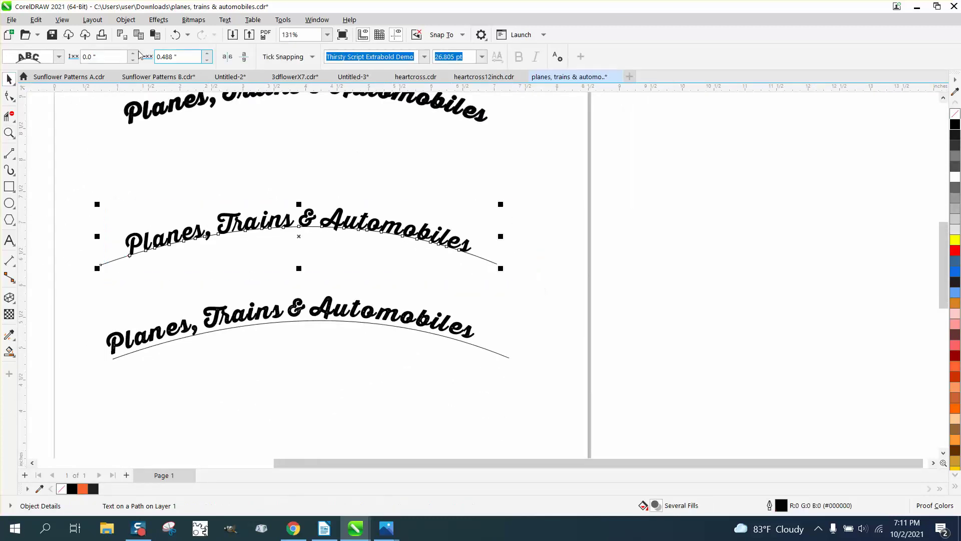
{"action": "left_click", "coordinate": [125, 19]}
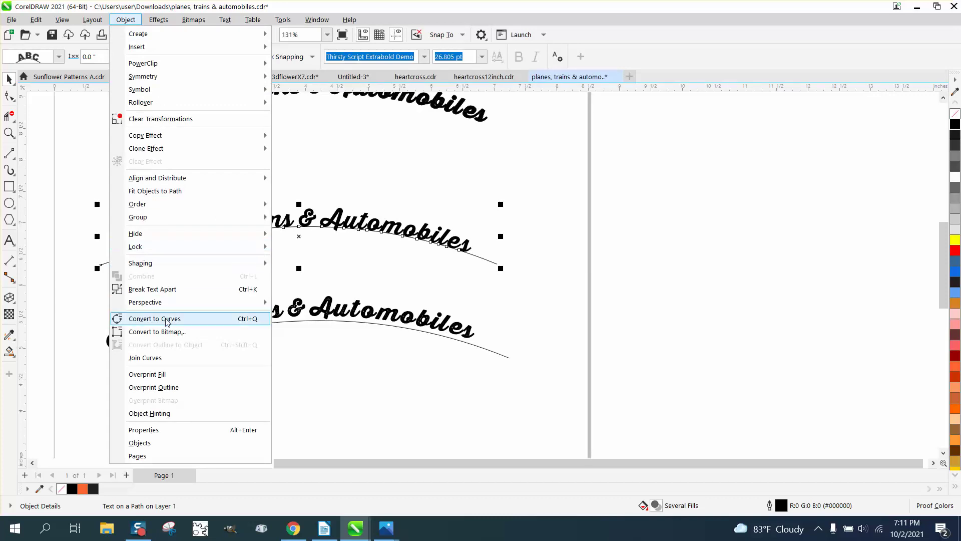
{"action": "left_click", "coordinate": [165, 318]}
{"action": "left_click_drag", "start_coordinate": [97, 179], "coordinate": [491, 278]}
{"action": "left_click", "coordinate": [125, 19]}
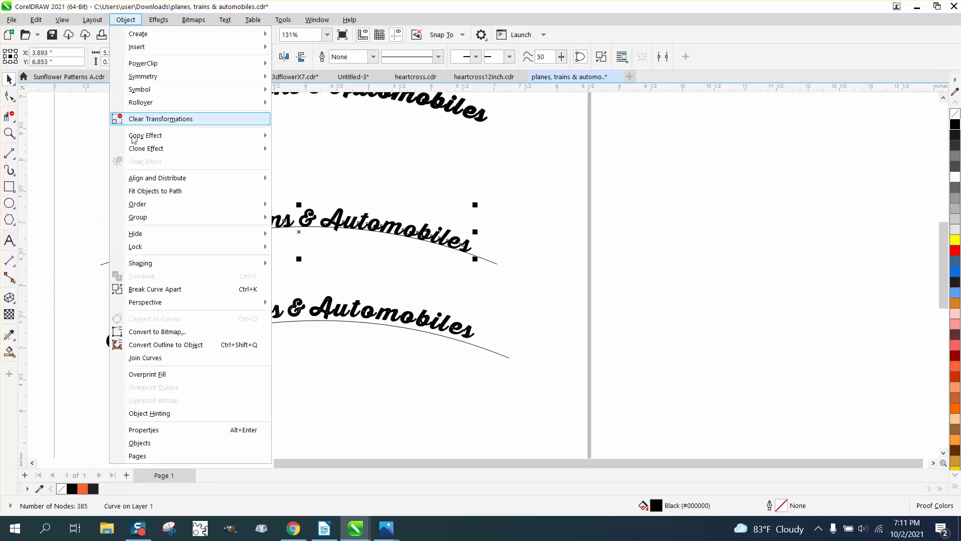
{"action": "left_click", "coordinate": [175, 290]}
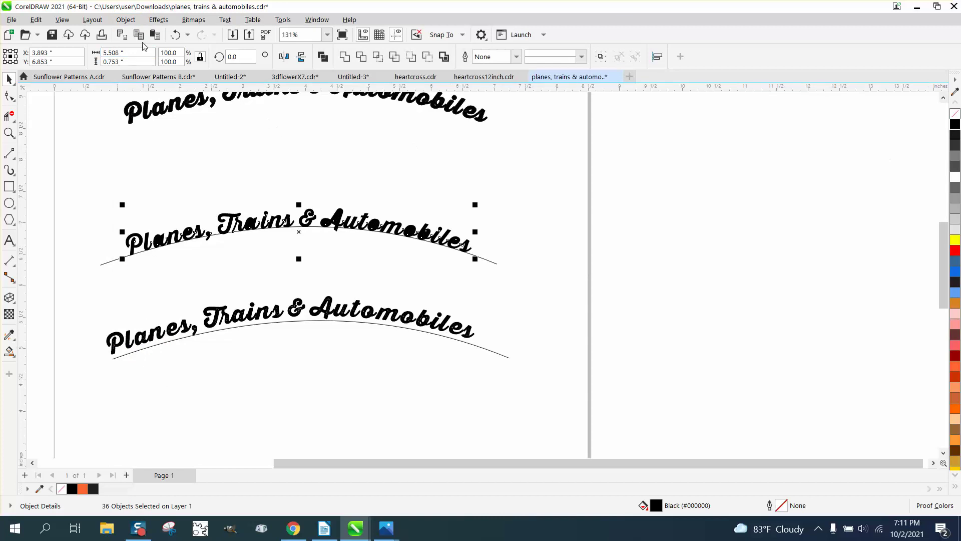
{"action": "left_click", "coordinate": [175, 35]}
{"action": "left_click", "coordinate": [175, 35]}
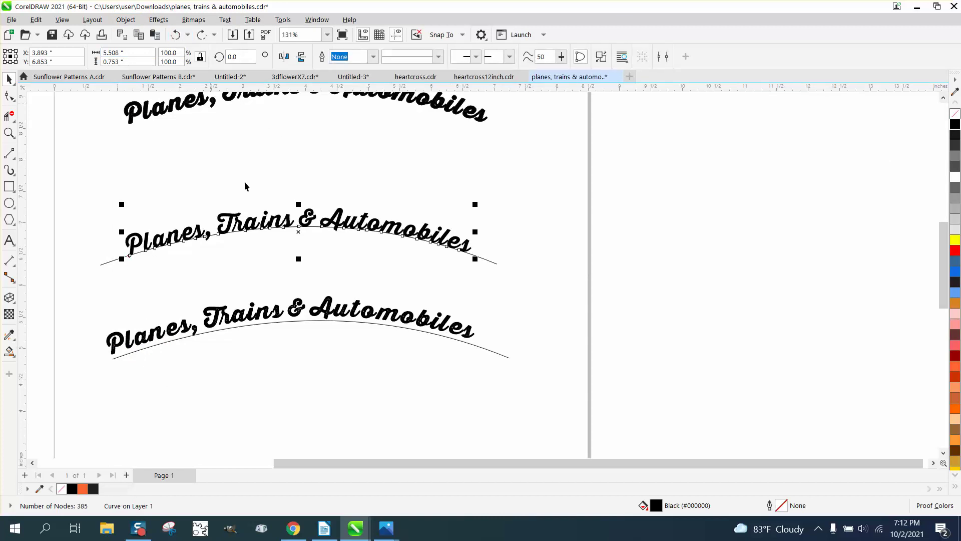
Step: Separate the upper curved text from its arc path
{"action": "left_click", "coordinate": [126, 20]}
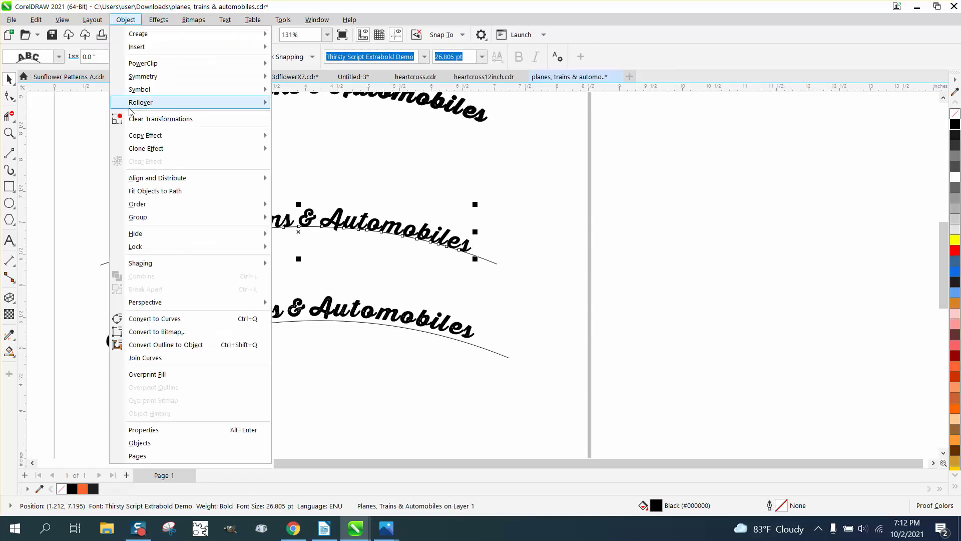
{"action": "left_click", "coordinate": [290, 135]}
{"action": "left_click_drag", "start_coordinate": [447, 283], "coordinate": [488, 289]}
{"action": "left_click", "coordinate": [126, 19]}
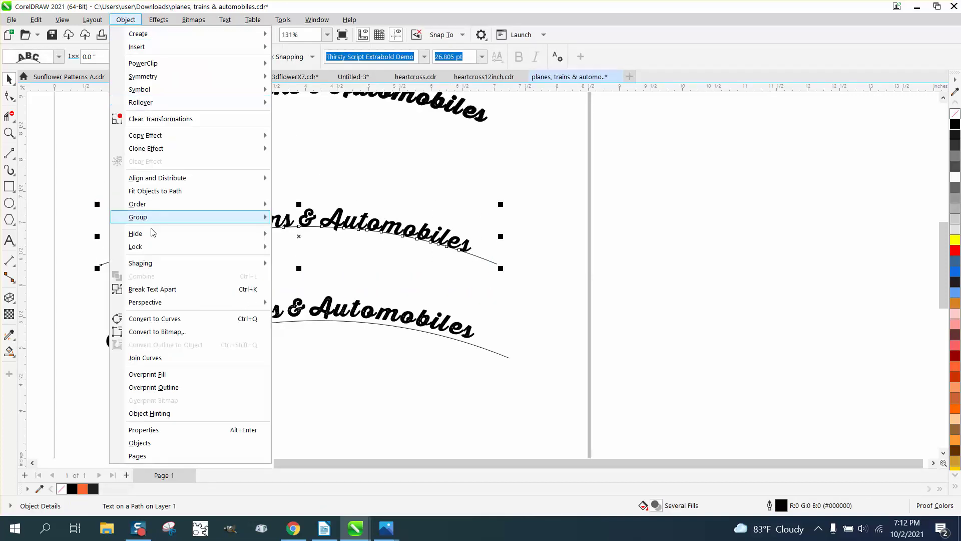
{"action": "left_click", "coordinate": [153, 288]}
Step: Break the upper text into separate words and convert all four words to curves
{"action": "left_click", "coordinate": [195, 173]}
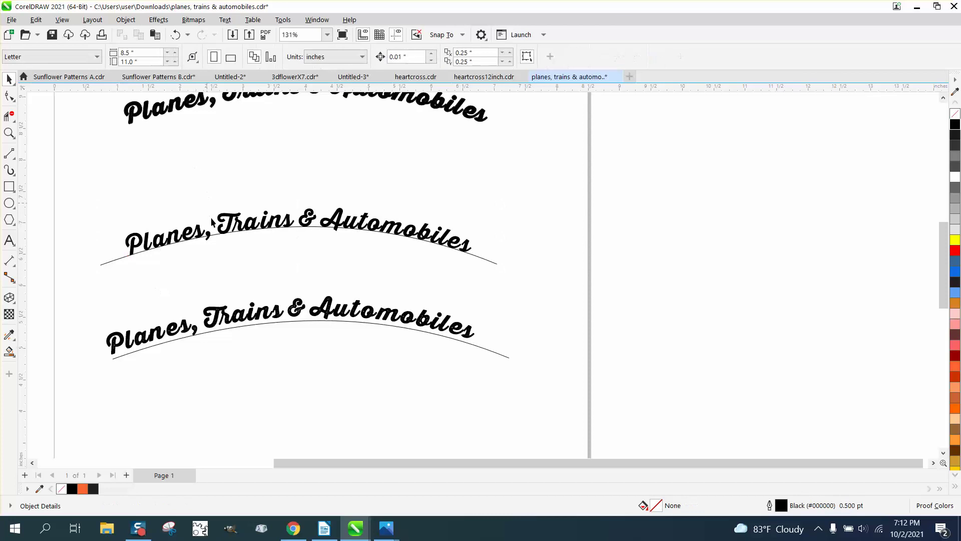
{"action": "left_click", "coordinate": [228, 224]}
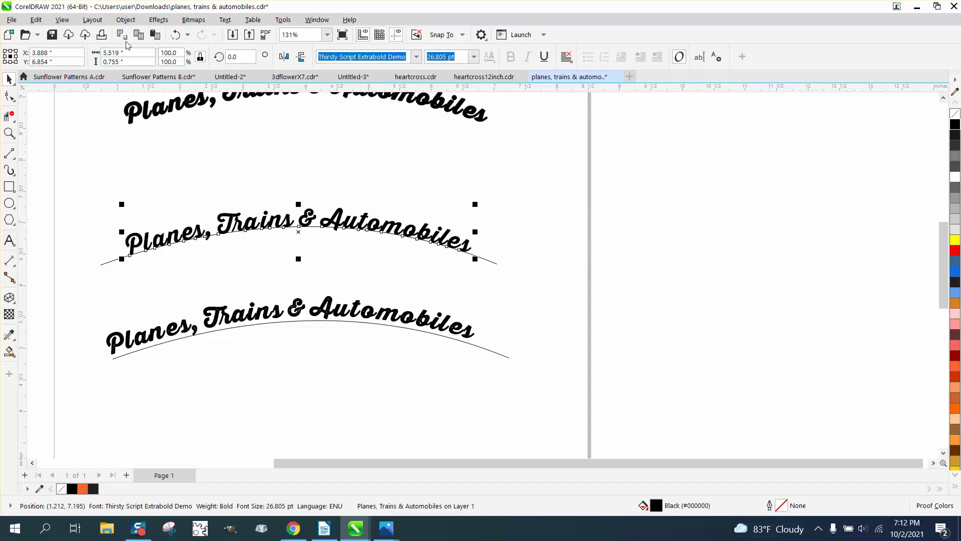
{"action": "left_click", "coordinate": [126, 20]}
{"action": "left_click", "coordinate": [164, 289]}
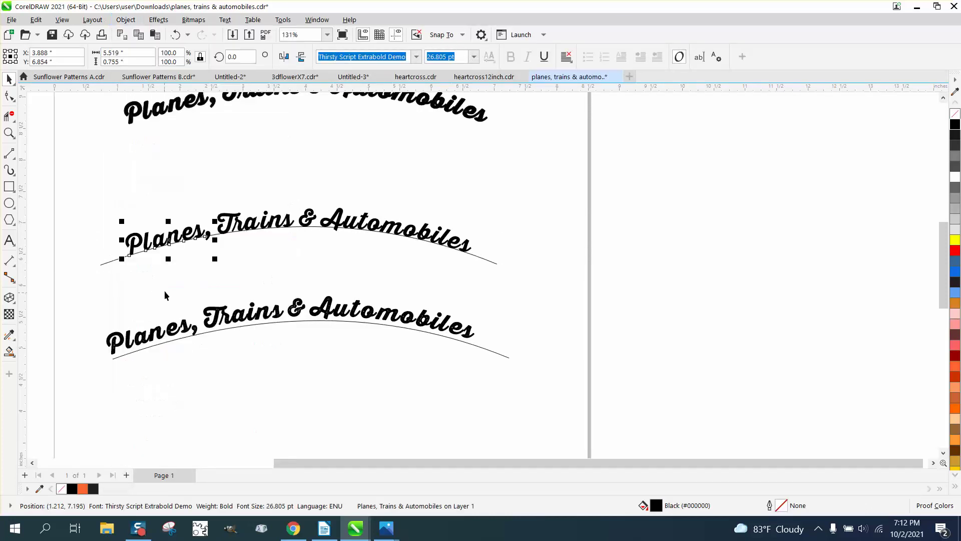
{"action": "left_click", "coordinate": [262, 174]}
{"action": "left_click", "coordinate": [255, 222]}
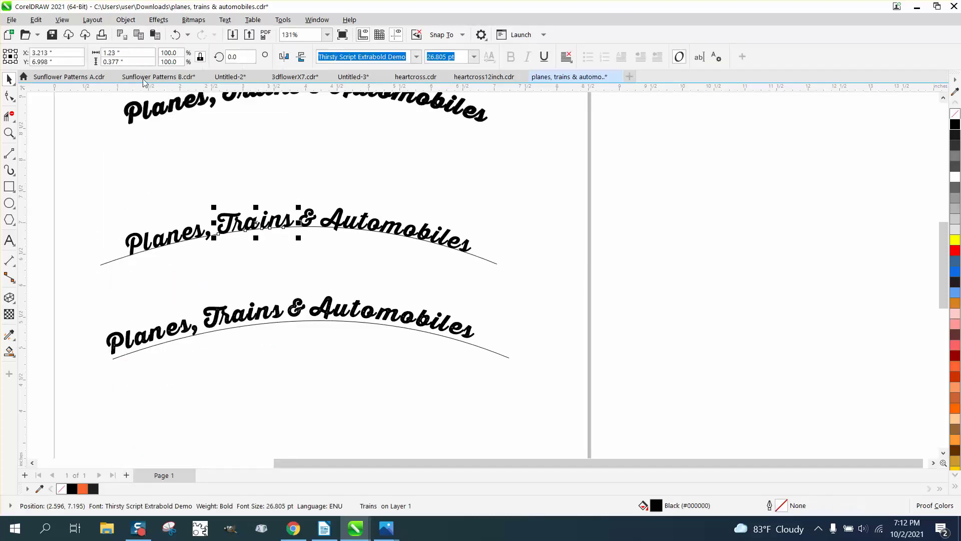
{"action": "left_click_drag", "start_coordinate": [488, 287], "coordinate": [488, 288]}
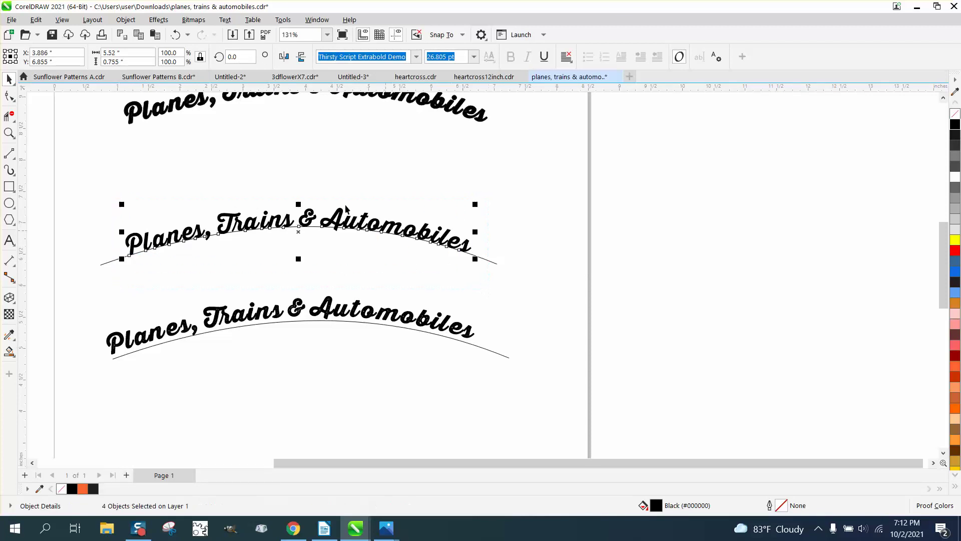
{"action": "left_click", "coordinate": [125, 20]}
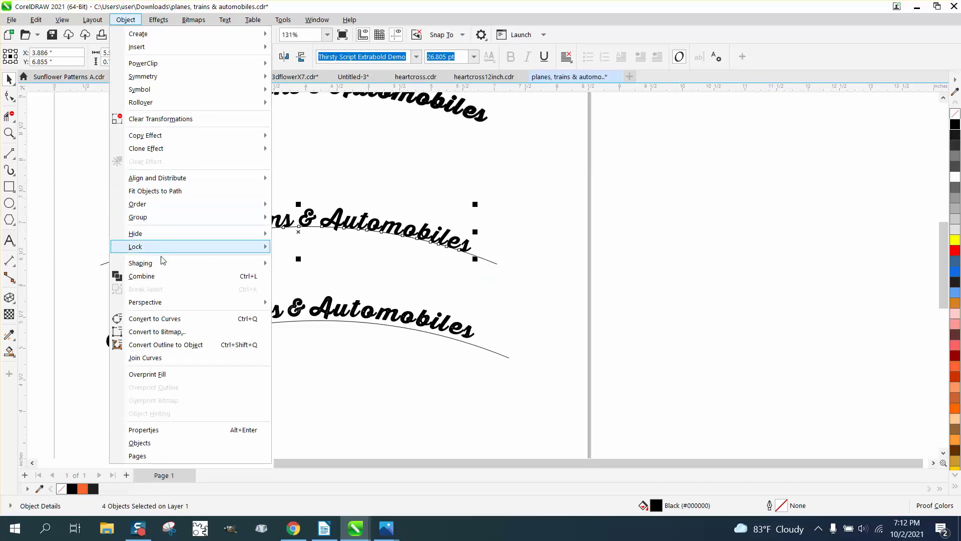
{"action": "left_click", "coordinate": [178, 320]}
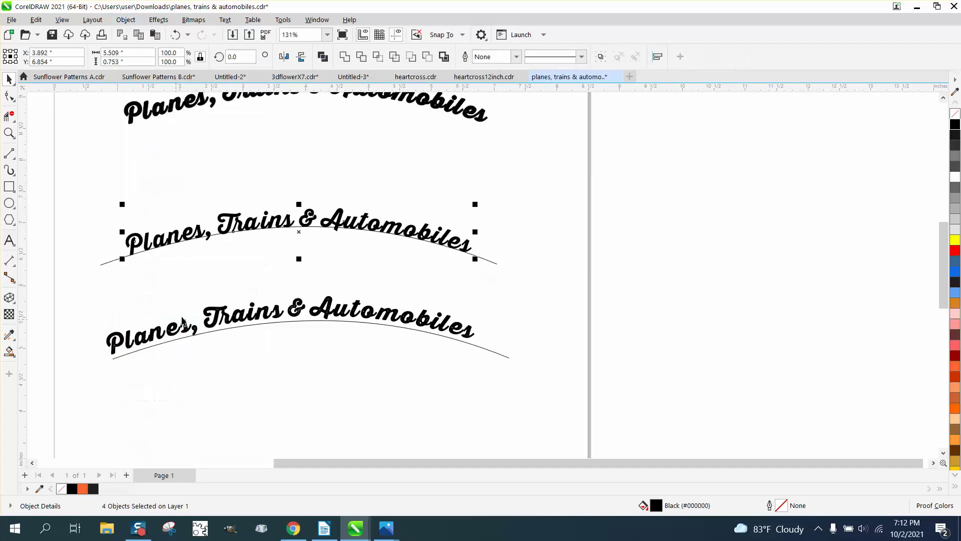
Step: Zoom in on the ending of 'Automobiles' for a closer look
{"action": "left_click", "coordinate": [10, 133]}
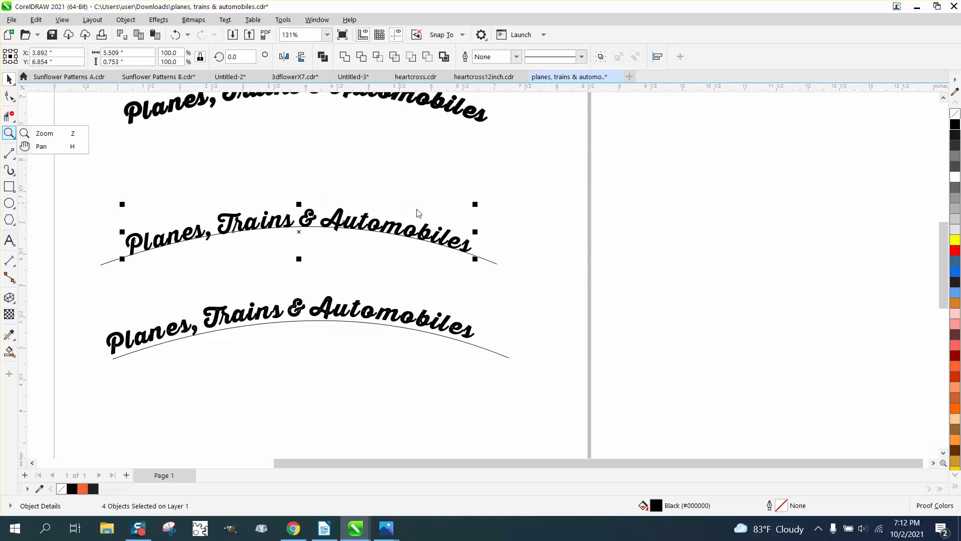
{"action": "left_click", "coordinate": [44, 133]}
{"action": "left_click_drag", "start_coordinate": [436, 225], "coordinate": [534, 284]}
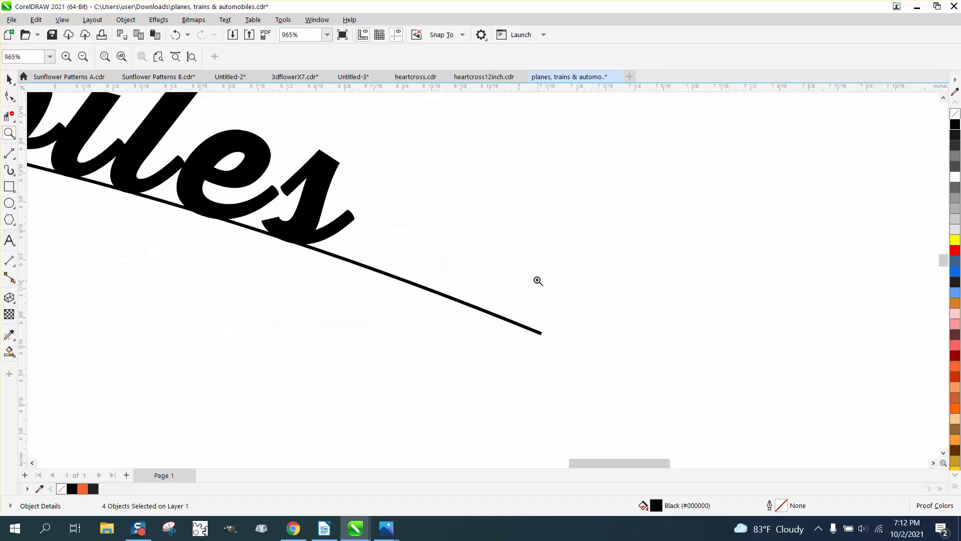
{"action": "left_click", "coordinate": [9, 79]}
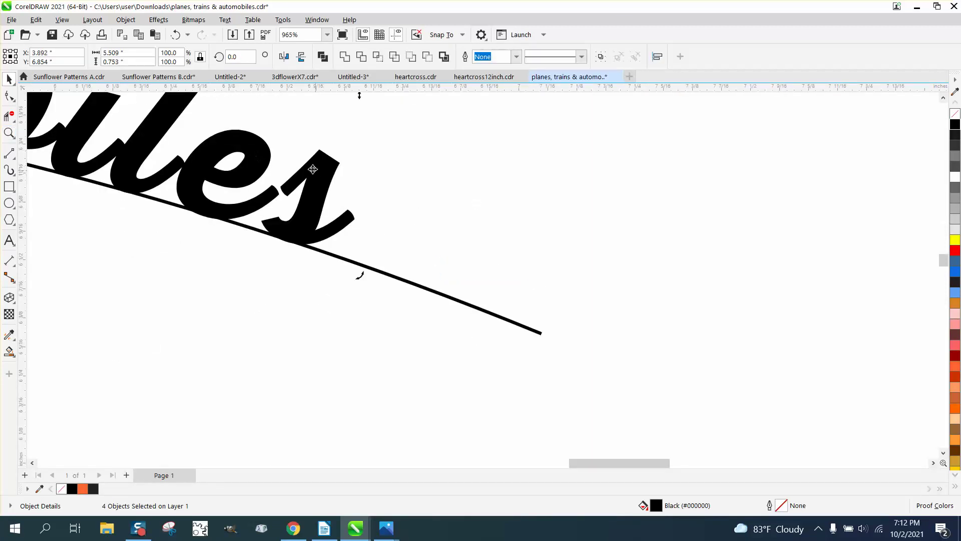
{"action": "left_click", "coordinate": [126, 20]}
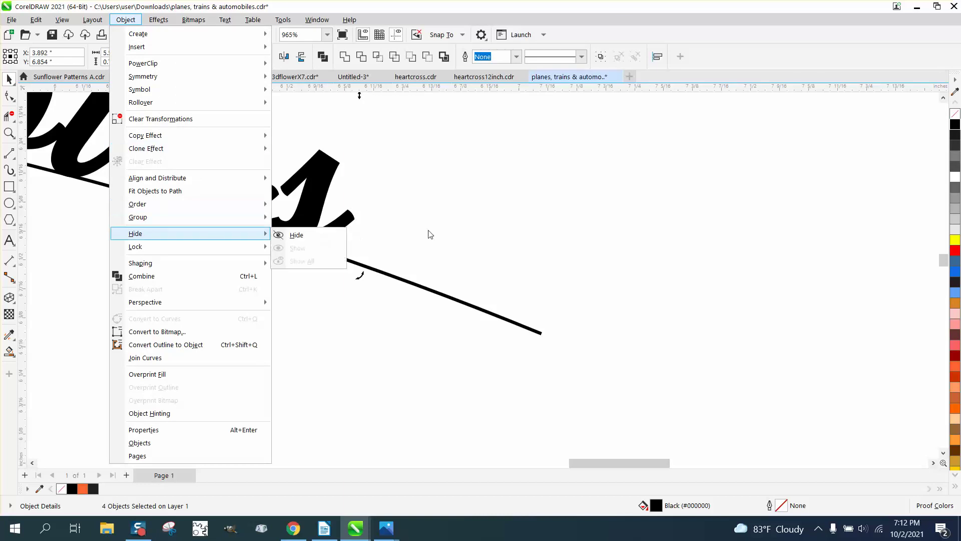
{"action": "left_click", "coordinate": [477, 230]}
{"action": "scroll", "coordinate": [477, 231], "scroll_direction": "down", "scroll_amount": 1}
{"action": "scroll", "coordinate": [500, 230], "scroll_direction": "down", "scroll_amount": 2}
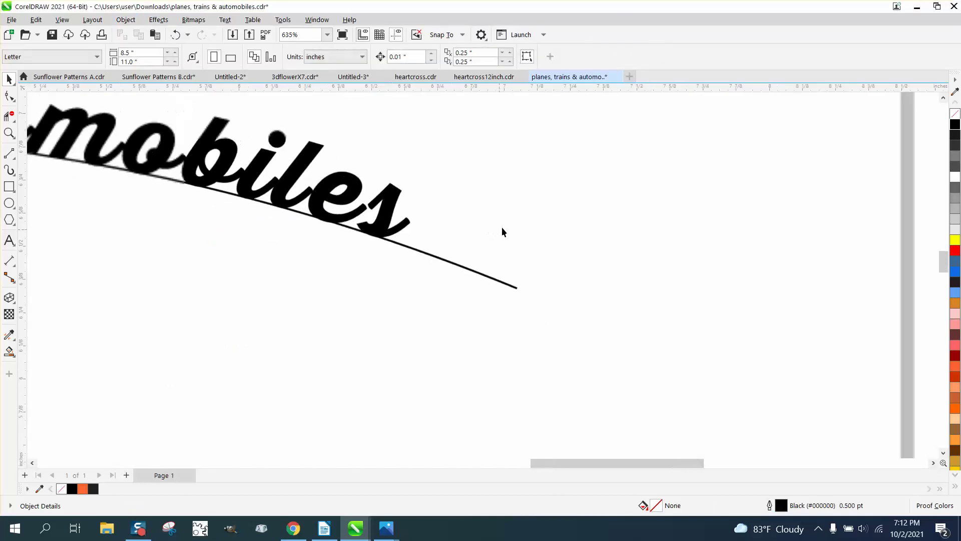
{"action": "scroll", "coordinate": [535, 220], "scroll_direction": "down", "scroll_amount": 3}
{"action": "scroll", "coordinate": [540, 217], "scroll_direction": "down", "scroll_amount": 2}
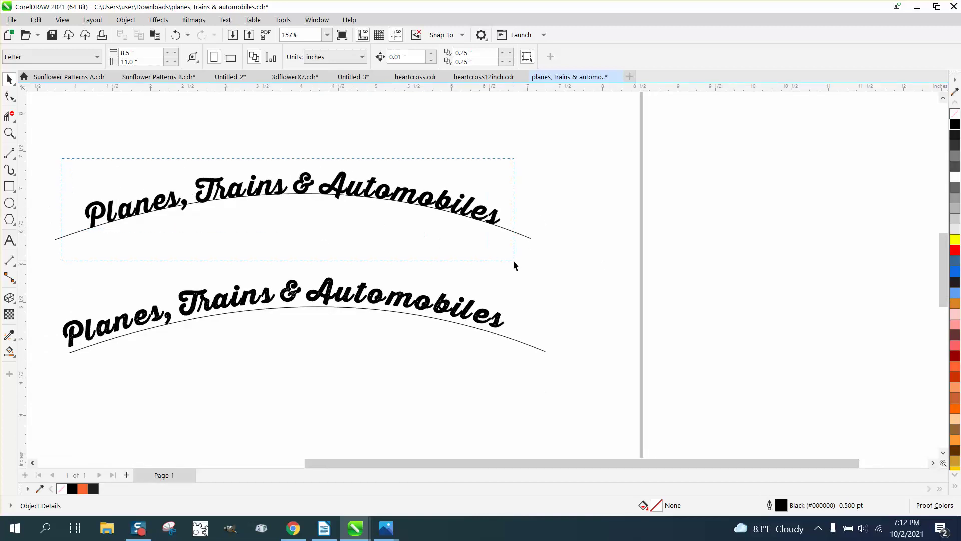
Step: Try breaking the Automobiles curve apart, undo it, and reselect the upper words and path
{"action": "left_click_drag", "start_coordinate": [513, 261], "coordinate": [514, 261]}
{"action": "left_click", "coordinate": [125, 19]}
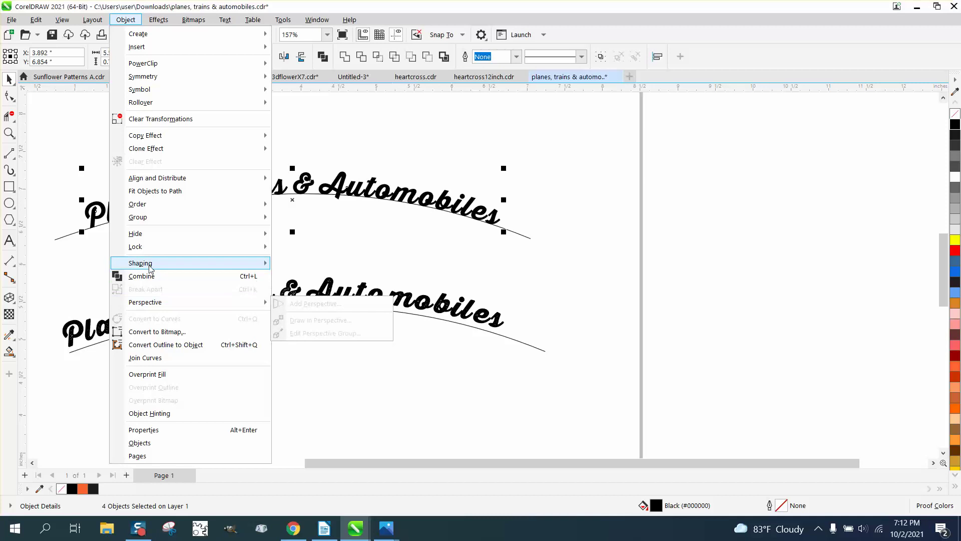
{"action": "mouse_move", "coordinate": [148, 220]}
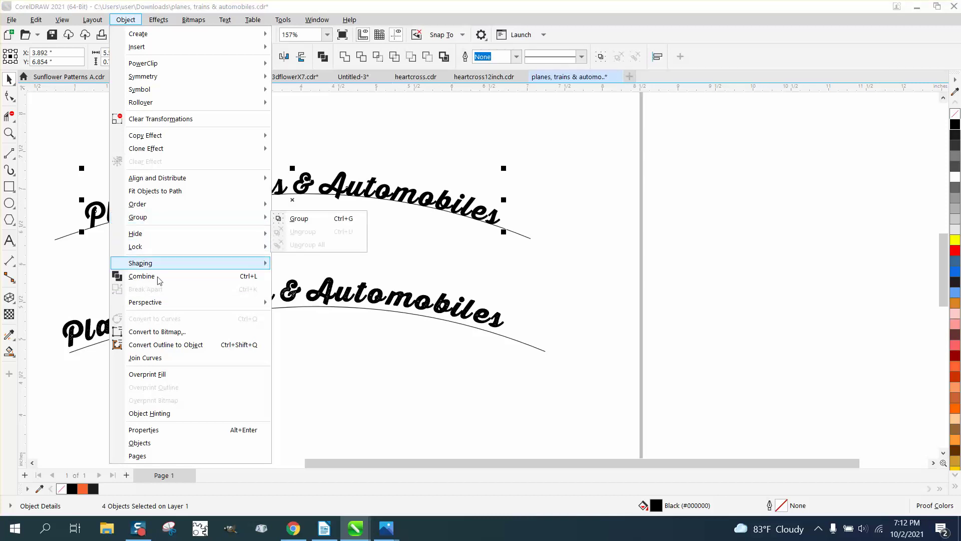
{"action": "left_click", "coordinate": [497, 241]}
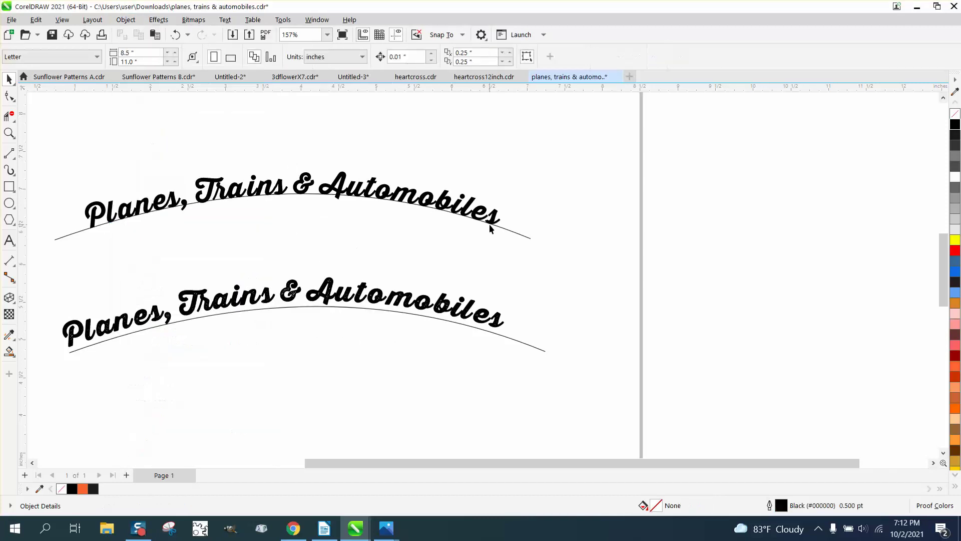
{"action": "left_click", "coordinate": [492, 223]}
{"action": "left_click", "coordinate": [126, 20]}
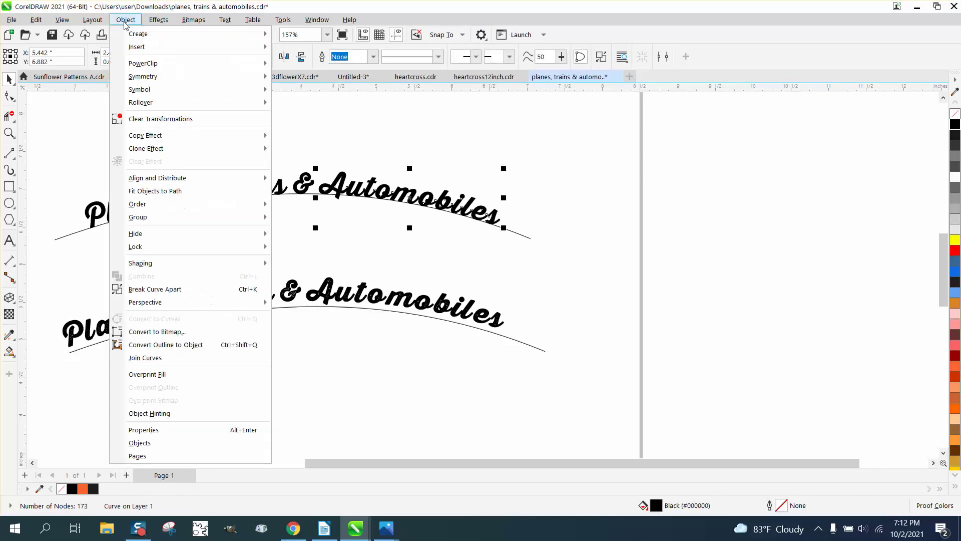
{"action": "left_click", "coordinate": [148, 291]}
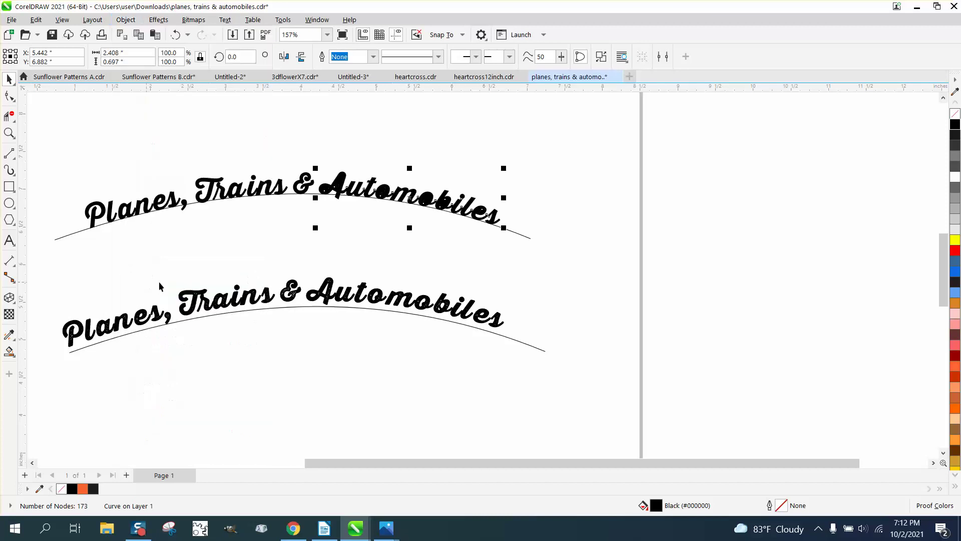
{"action": "left_click", "coordinate": [176, 35]}
{"action": "left_click_drag", "start_coordinate": [65, 139], "coordinate": [512, 274]}
Step: Remove the upper text's fill, give it a black outline, and select the Automobiles curve
{"action": "left_click", "coordinate": [954, 115]}
{"action": "right_click", "coordinate": [955, 126]}
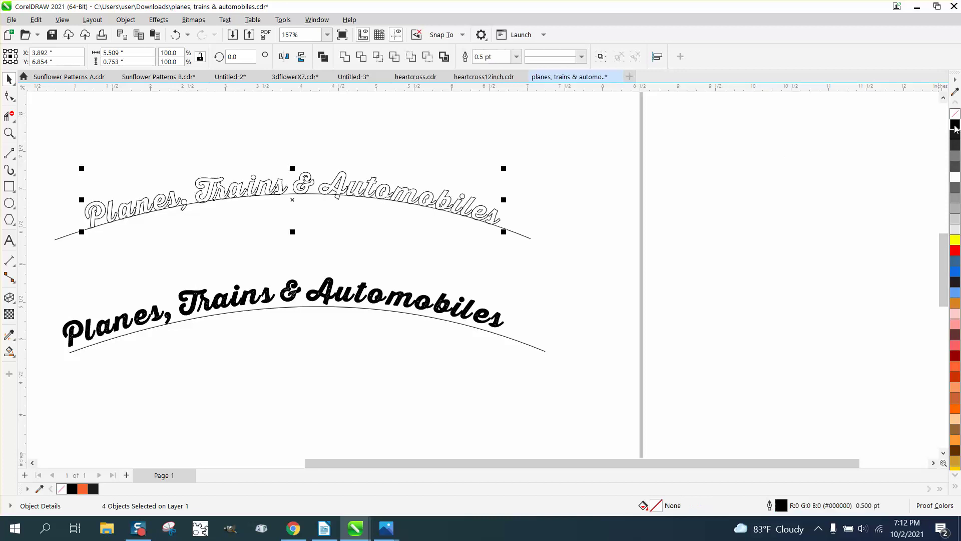
{"action": "left_click", "coordinate": [126, 20]}
{"action": "left_click", "coordinate": [328, 224]}
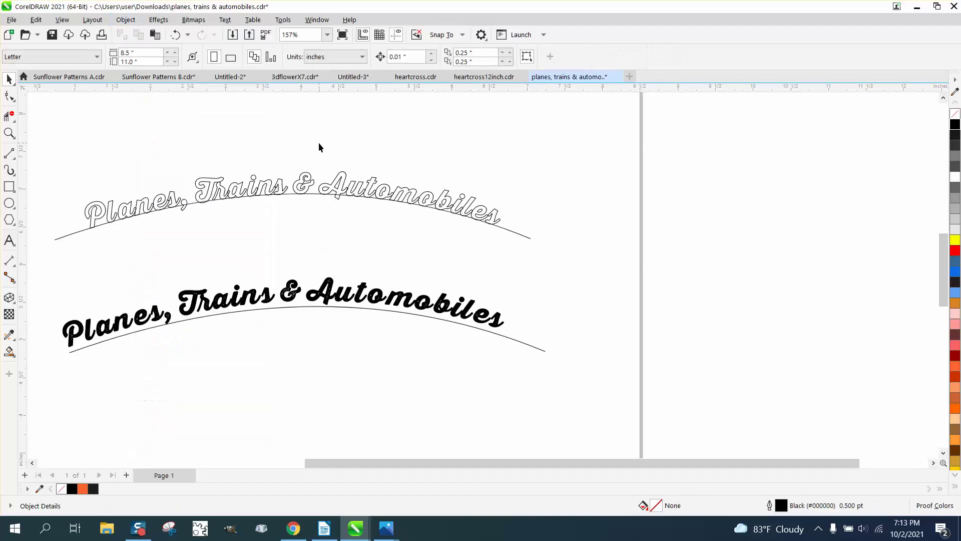
{"action": "left_click_drag", "start_coordinate": [497, 249], "coordinate": [500, 251]}
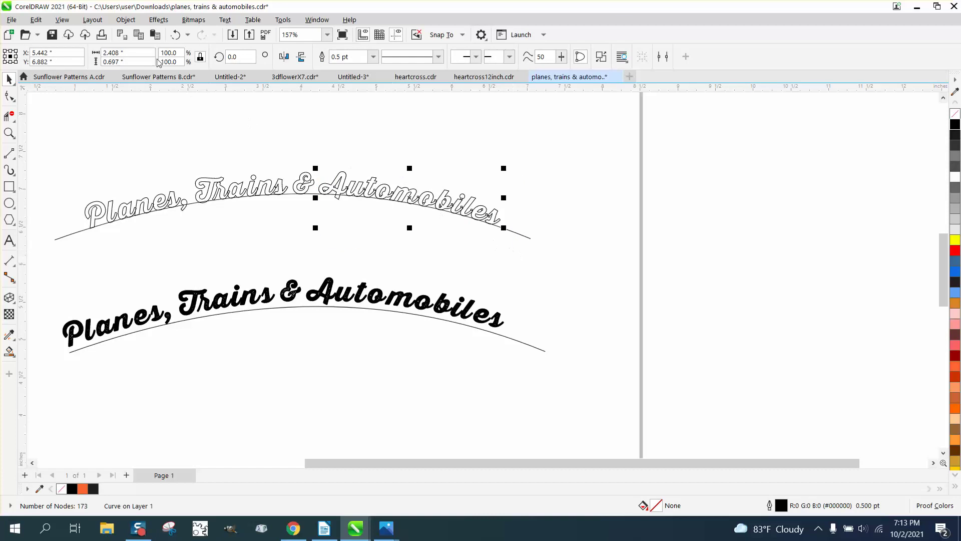
{"action": "left_click", "coordinate": [126, 20]}
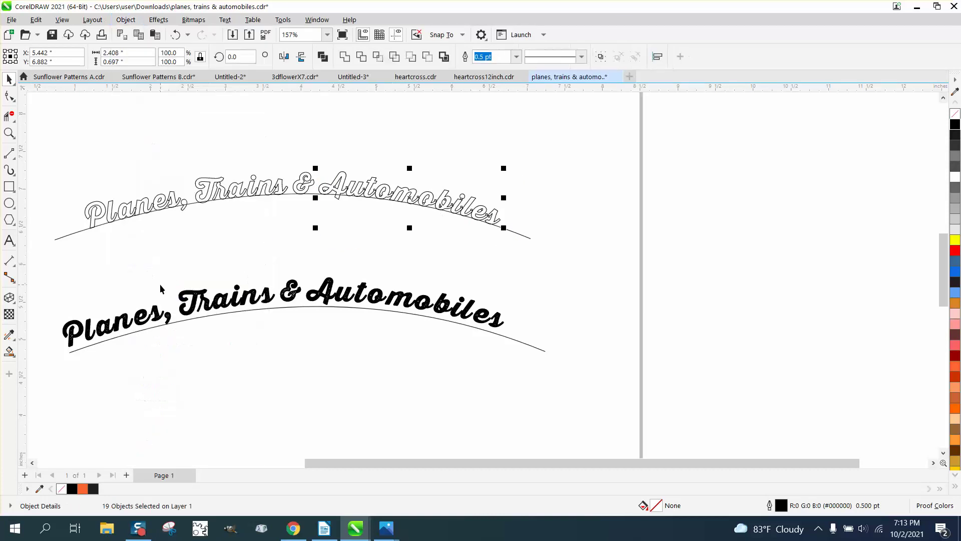
Step: Zoom in on 'es' and nudge the final letter s slightly left to overlap the e
{"action": "left_click", "coordinate": [9, 133]}
{"action": "left_click_drag", "start_coordinate": [473, 187], "coordinate": [553, 254]}
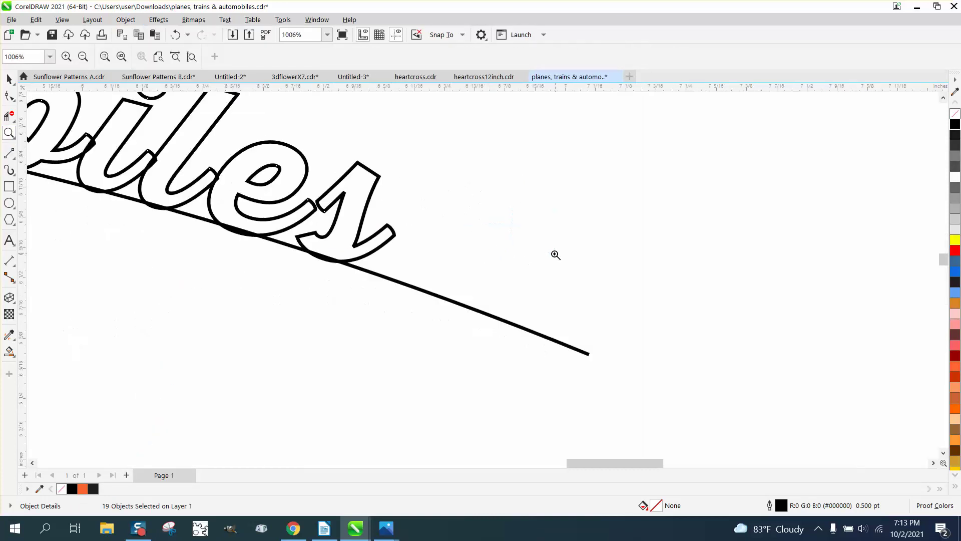
{"action": "left_click_drag", "start_coordinate": [264, 188], "coordinate": [421, 286]}
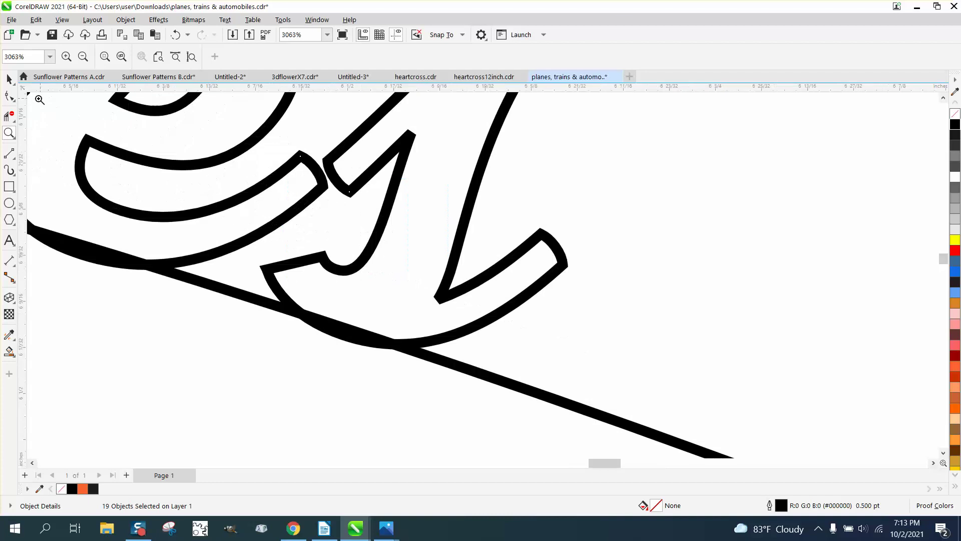
{"action": "left_click", "coordinate": [9, 78]}
{"action": "left_click", "coordinate": [395, 183]}
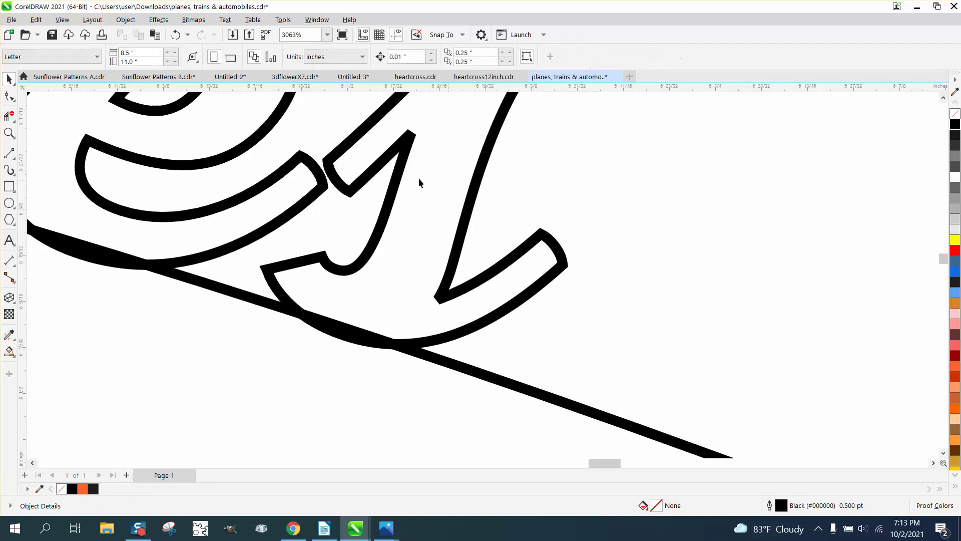
{"action": "left_click", "coordinate": [362, 185]}
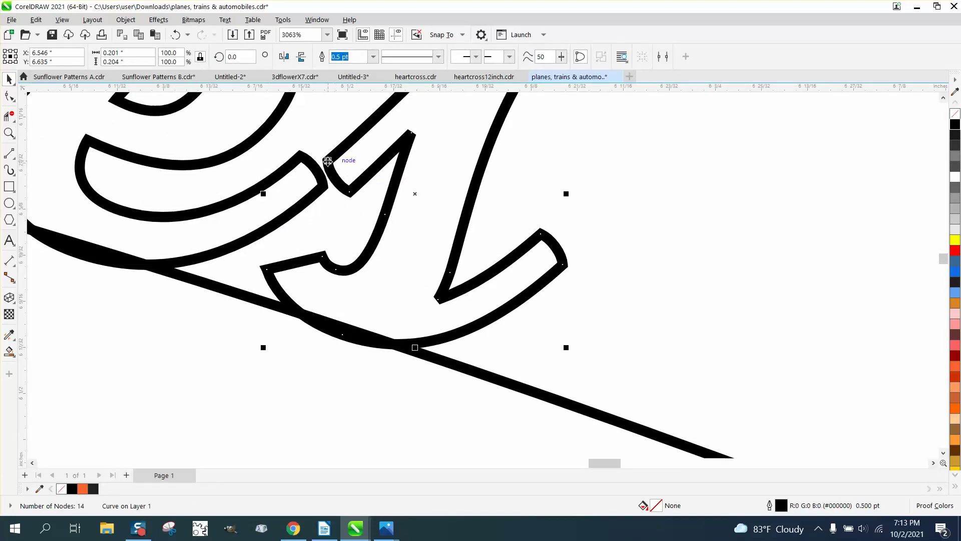
{"action": "mouse_move", "coordinate": [329, 164]}
{"action": "left_mouse_down"}
{"action": "mouse_move", "coordinate": [304, 159]}
{"action": "mouse_move", "coordinate": [322, 155]}
{"action": "mouse_move", "coordinate": [313, 168]}
{"action": "mouse_move", "coordinate": [326, 175]}
{"action": "left_mouse_up"}
{"action": "left_click", "coordinate": [9, 116]}
{"action": "scroll", "coordinate": [326, 175], "scroll_direction": "down", "scroll_amount": 6}
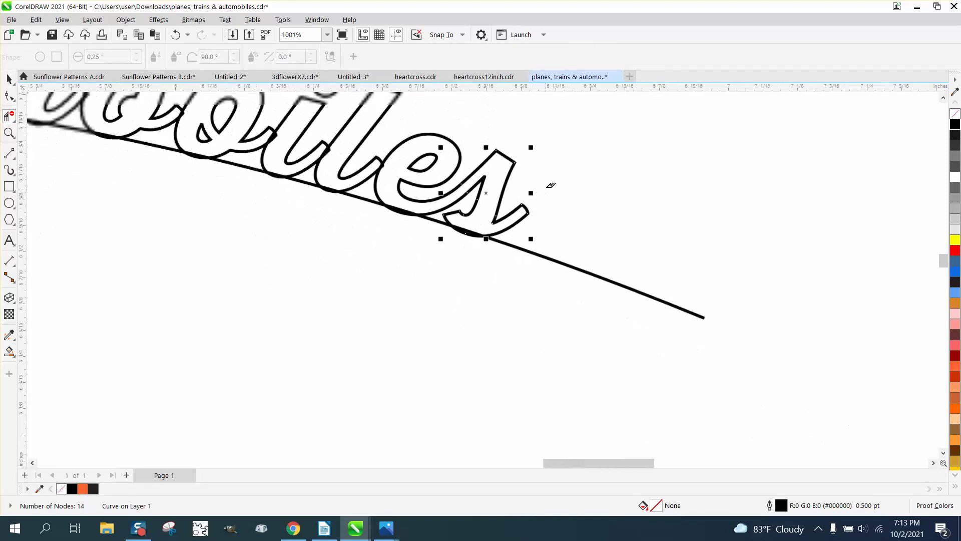
Step: Smear the letter joins at the end of 'mobiles', undoing a smear that wiped out the m
{"action": "left_click", "coordinate": [9, 133]}
{"action": "left_click", "coordinate": [356, 175]}
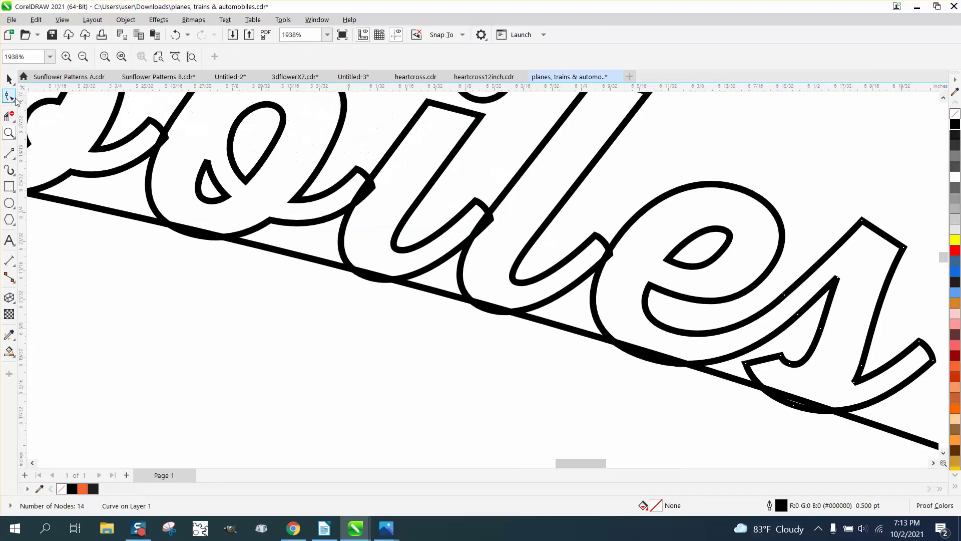
{"action": "left_click", "coordinate": [9, 116]}
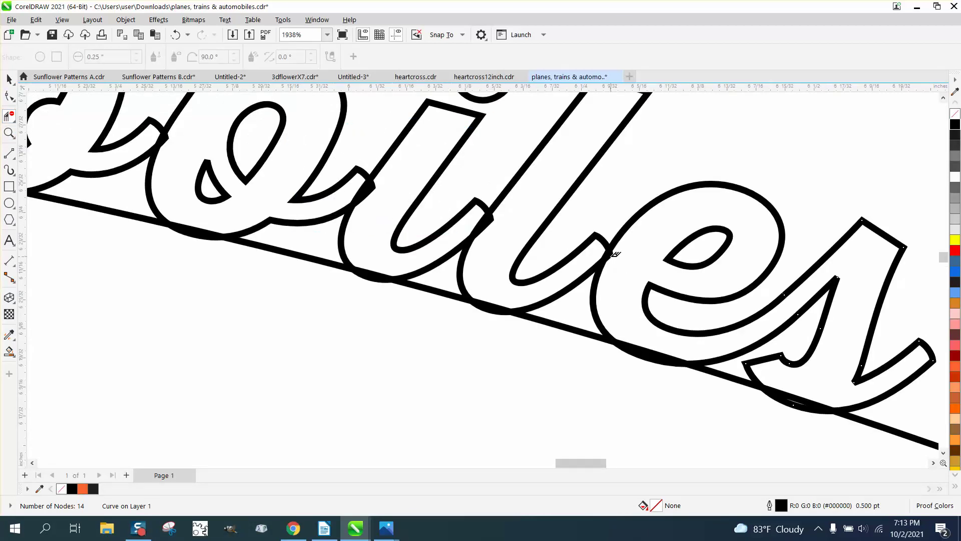
{"action": "left_click_drag", "start_coordinate": [615, 253], "coordinate": [616, 253]}
{"action": "left_click_drag", "start_coordinate": [494, 226], "coordinate": [483, 214]}
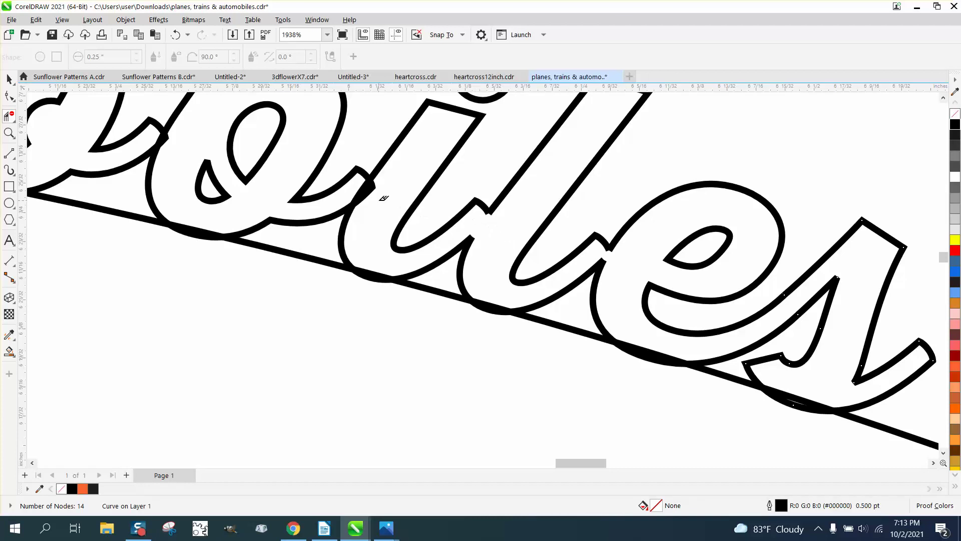
{"action": "scroll", "coordinate": [380, 195], "scroll_direction": "down", "scroll_amount": 2}
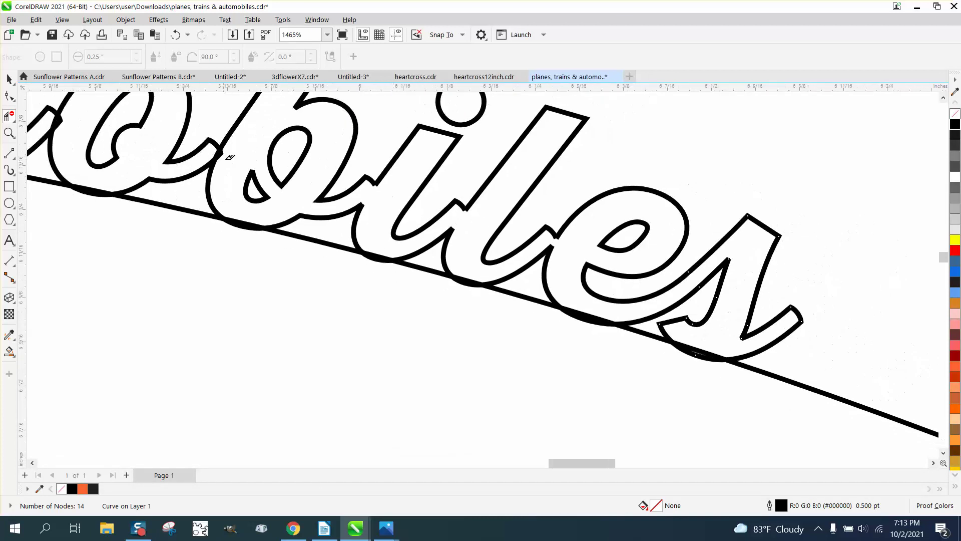
{"action": "scroll", "coordinate": [210, 153], "scroll_direction": "down", "scroll_amount": 4}
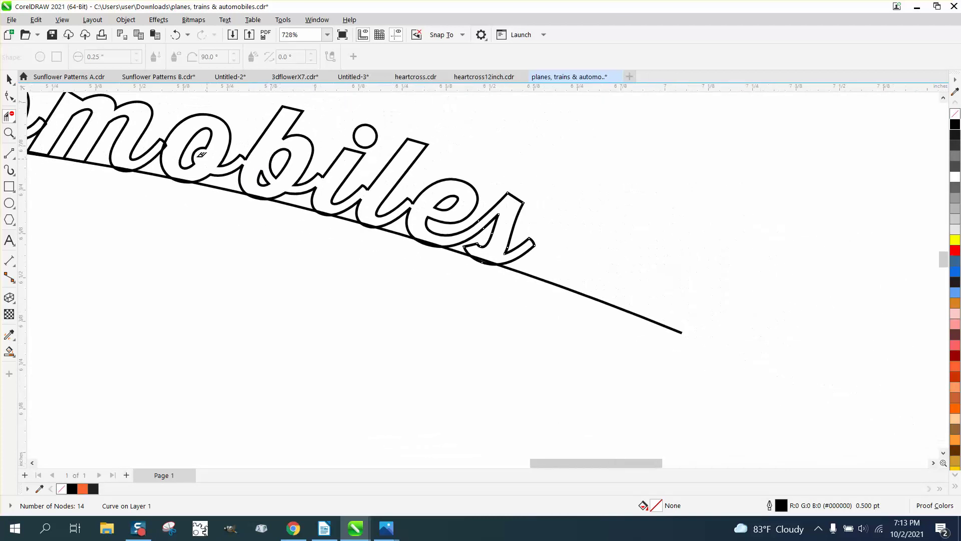
{"action": "left_click_drag", "start_coordinate": [174, 144], "coordinate": [217, 151]}
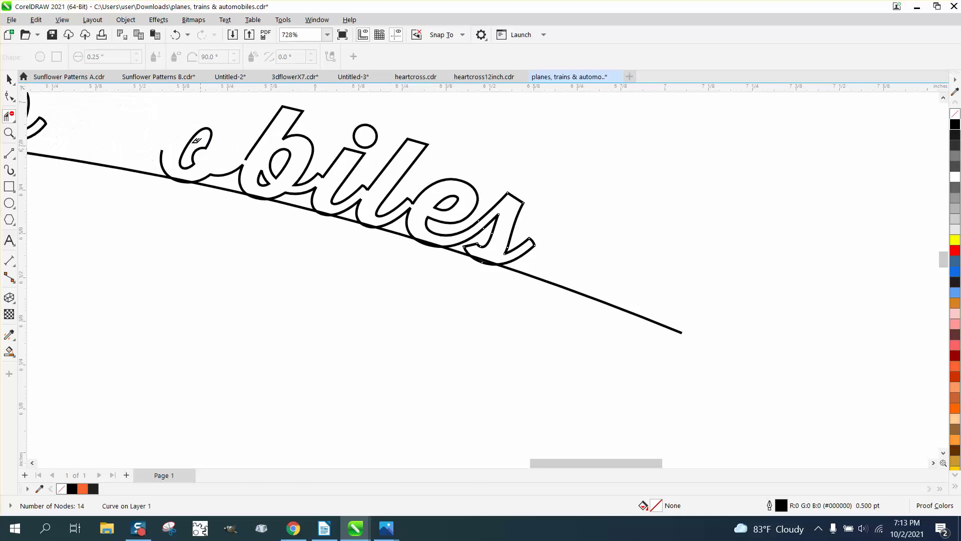
{"action": "left_click", "coordinate": [175, 35]}
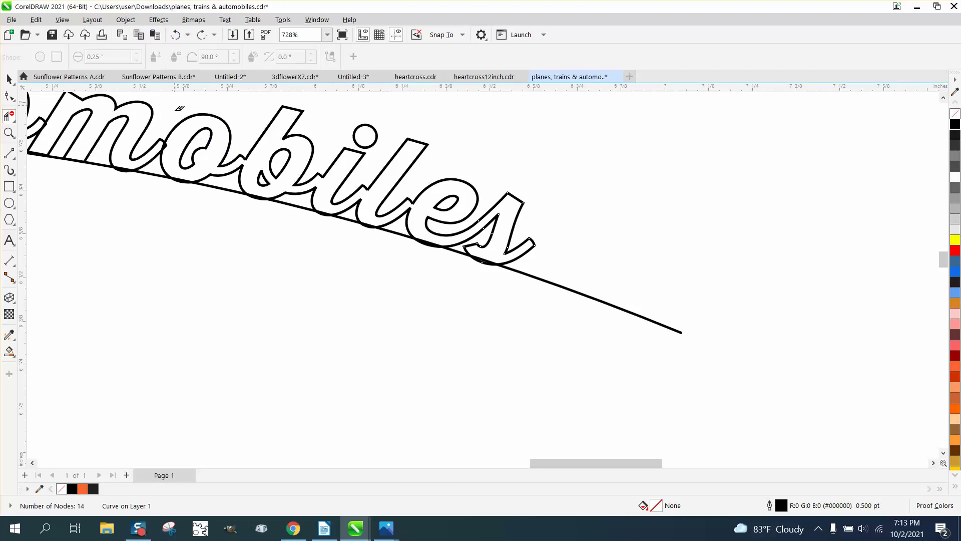
{"action": "left_click", "coordinate": [172, 144]}
{"action": "scroll", "coordinate": [168, 142], "scroll_direction": "down", "scroll_amount": 3}
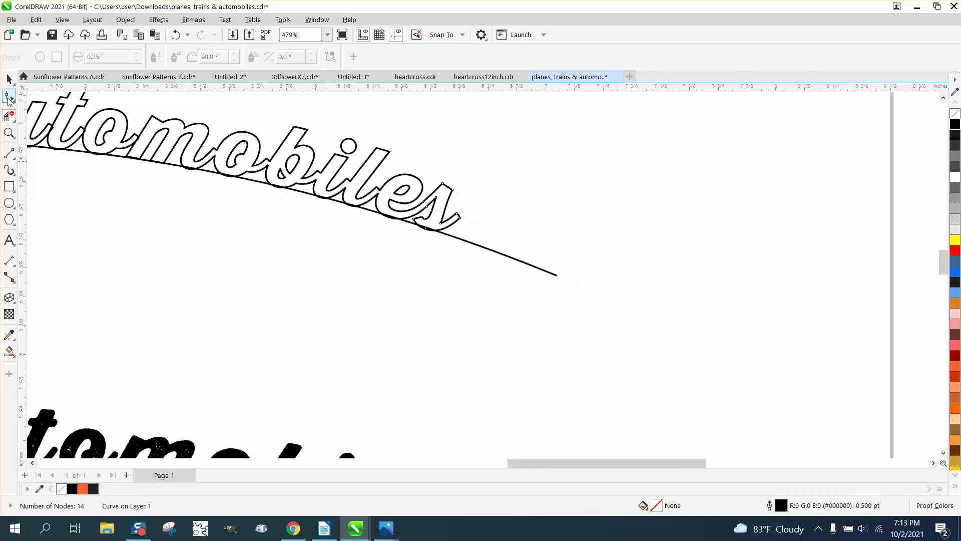
Step: Zoom to the start of 'Automobiles' and smooth the o–m, t–o and A–u joins
{"action": "left_click", "coordinate": [11, 134]}
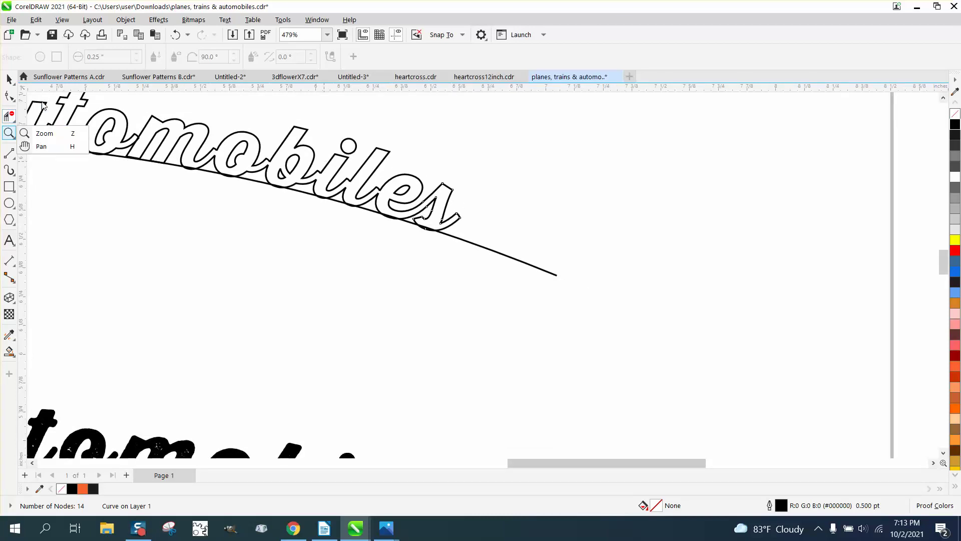
{"action": "left_click", "coordinate": [32, 132]}
{"action": "left_click_drag", "start_coordinate": [30, 107], "coordinate": [264, 209]}
{"action": "left_click", "coordinate": [9, 116]}
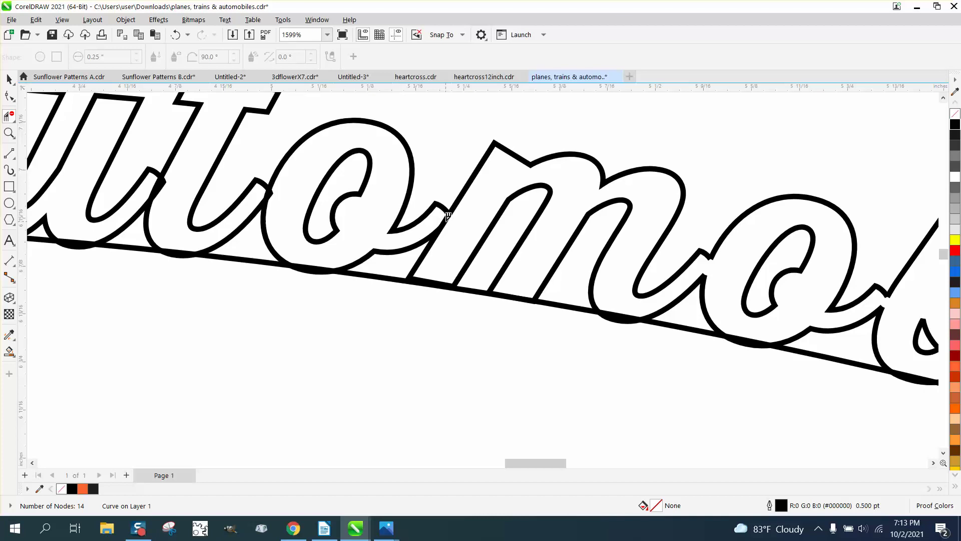
{"action": "left_click_drag", "start_coordinate": [446, 216], "coordinate": [450, 211]}
{"action": "left_click_drag", "start_coordinate": [275, 194], "coordinate": [274, 192]}
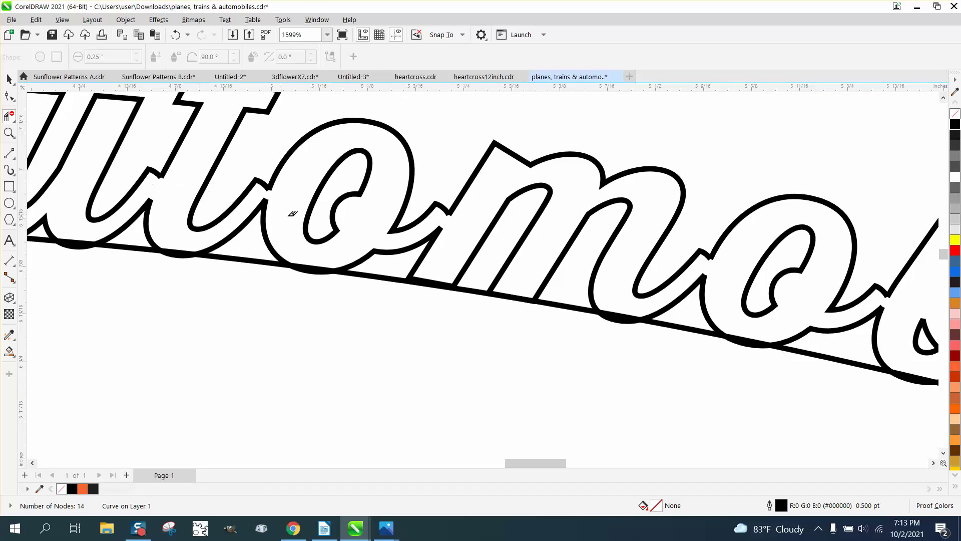
{"action": "scroll", "coordinate": [160, 184], "scroll_direction": "down", "scroll_amount": 2}
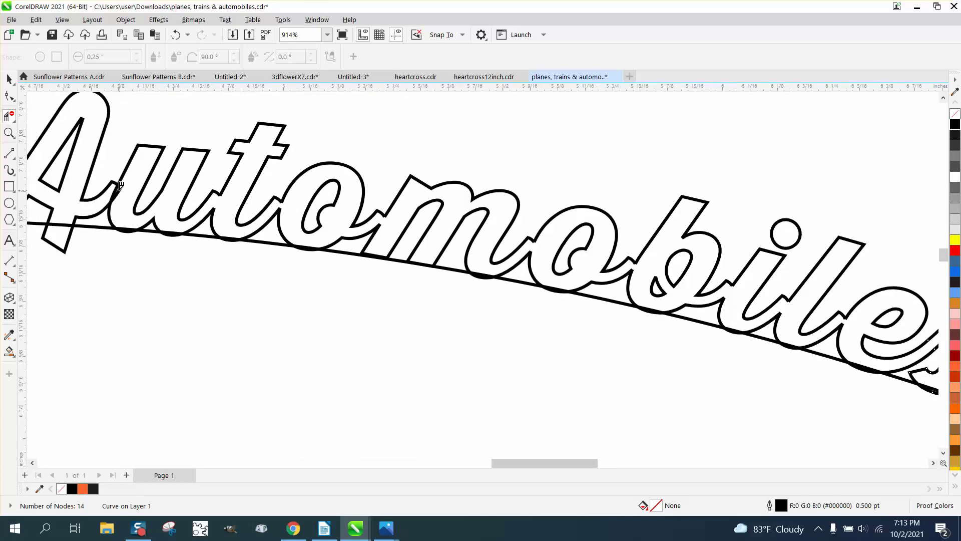
{"action": "left_click_drag", "start_coordinate": [116, 183], "coordinate": [134, 206]}
{"action": "scroll", "coordinate": [109, 236], "scroll_direction": "down", "scroll_amount": 4}
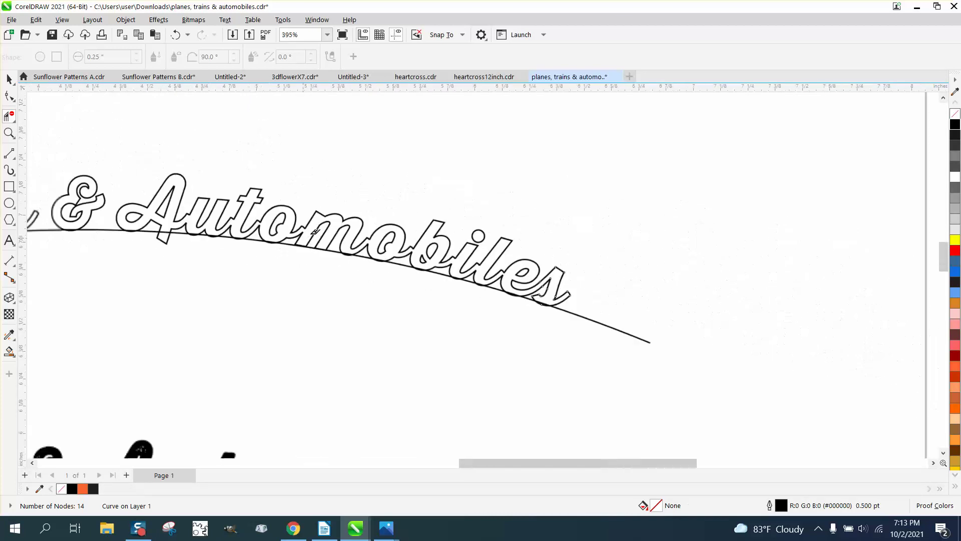
Step: Drag the text path below 'Automobiles', then Smart Fill the lettering and a small gap solid black
{"action": "left_click", "coordinate": [10, 79]}
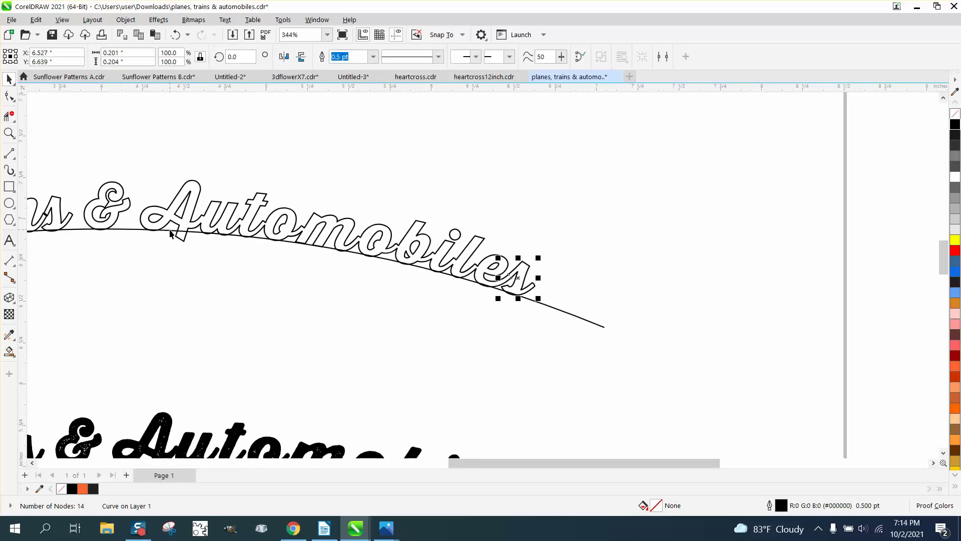
{"action": "left_click_drag", "start_coordinate": [170, 234], "coordinate": [166, 283]}
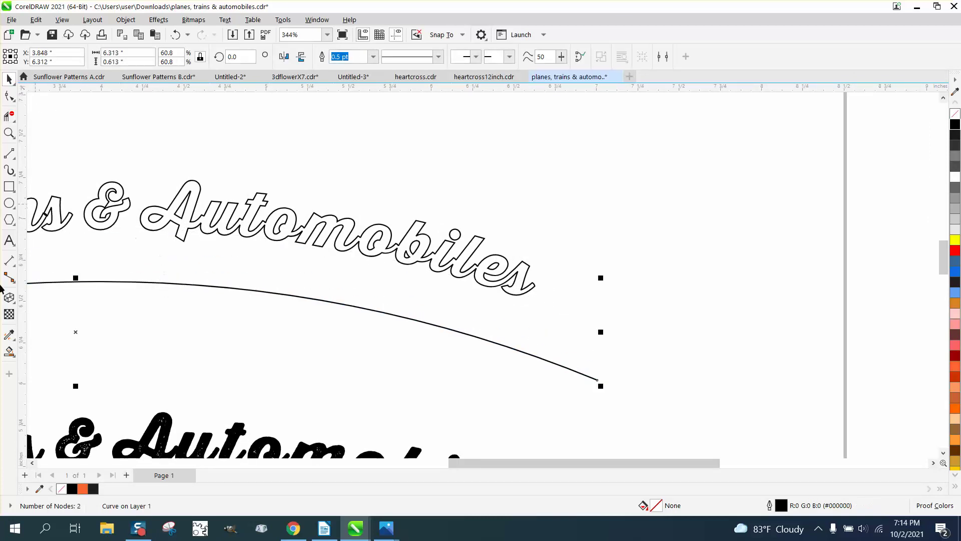
{"action": "left_click", "coordinate": [9, 352]}
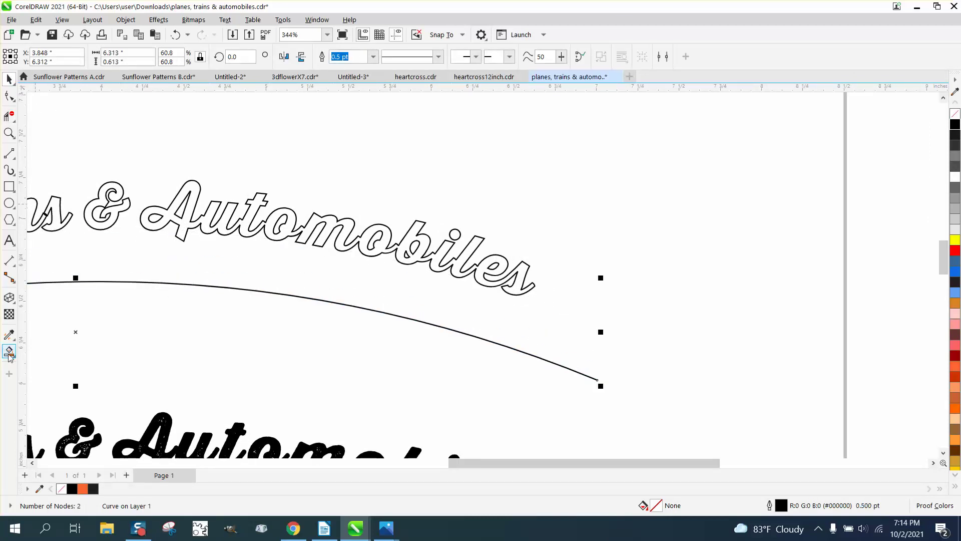
{"action": "left_click", "coordinate": [193, 189]}
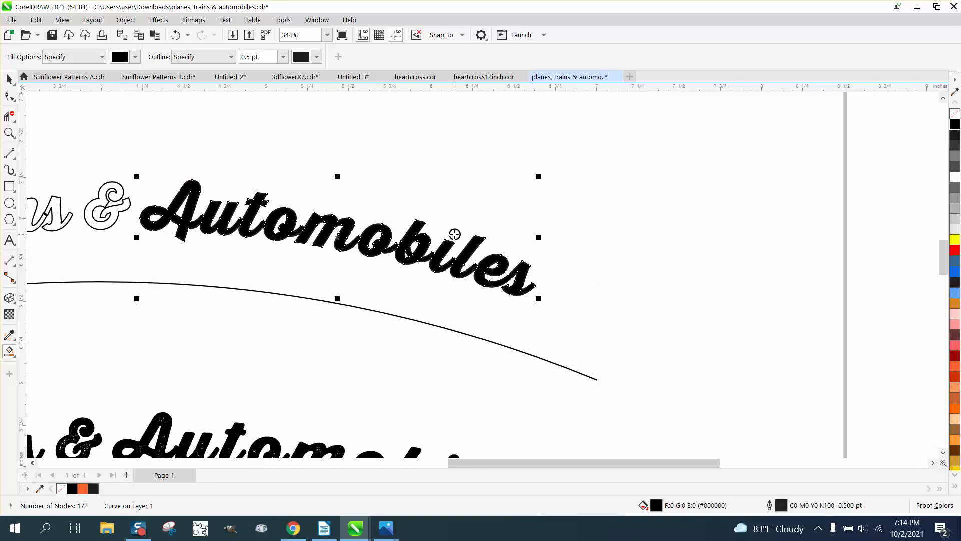
{"action": "left_click", "coordinate": [454, 235]}
{"action": "left_click", "coordinate": [9, 79]}
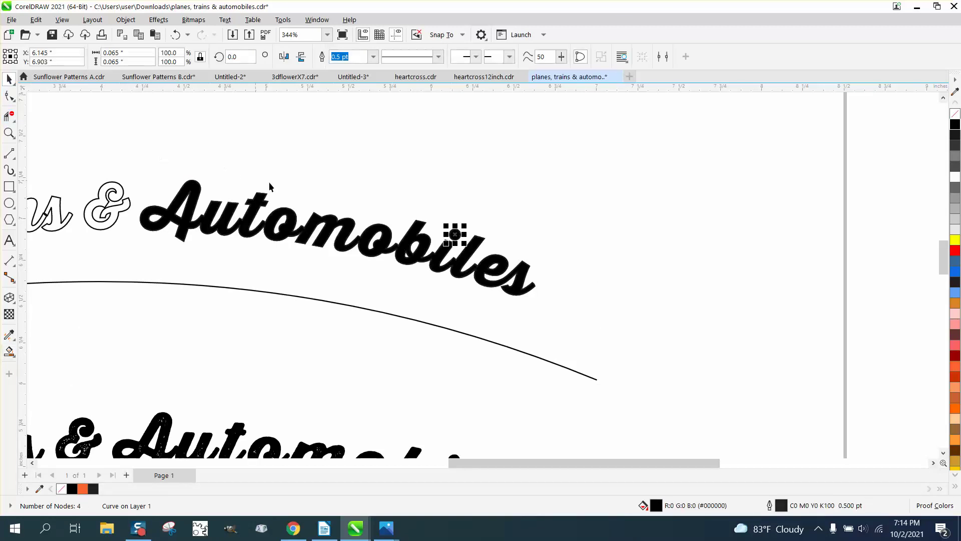
{"action": "left_click", "coordinate": [294, 159]}
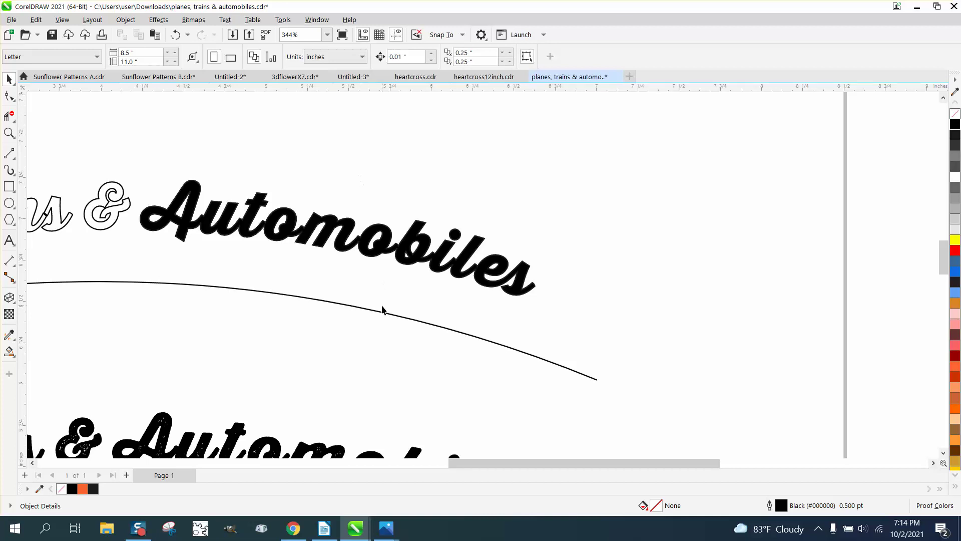
{"action": "scroll", "coordinate": [393, 307], "scroll_direction": "down", "scroll_amount": 1}
{"action": "scroll", "coordinate": [437, 273], "scroll_direction": "down", "scroll_amount": 3}
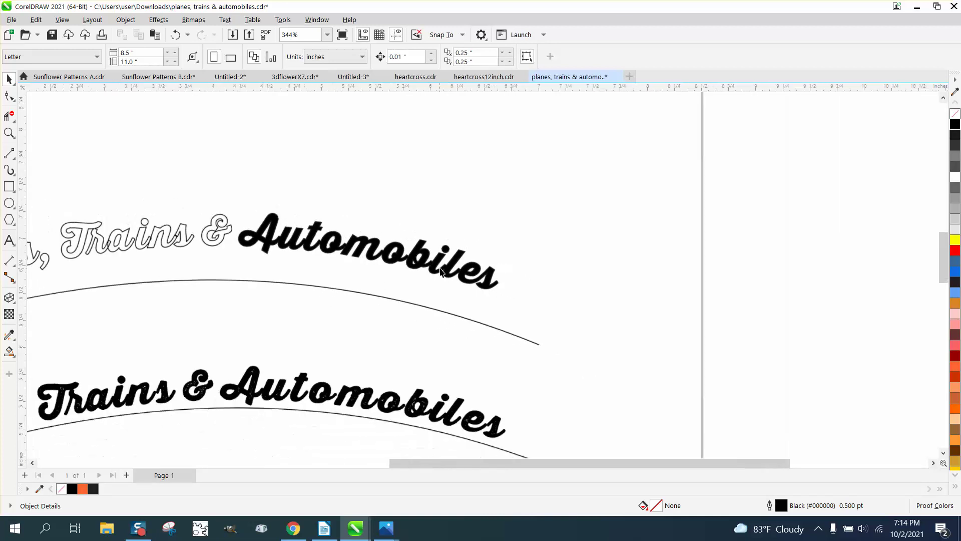